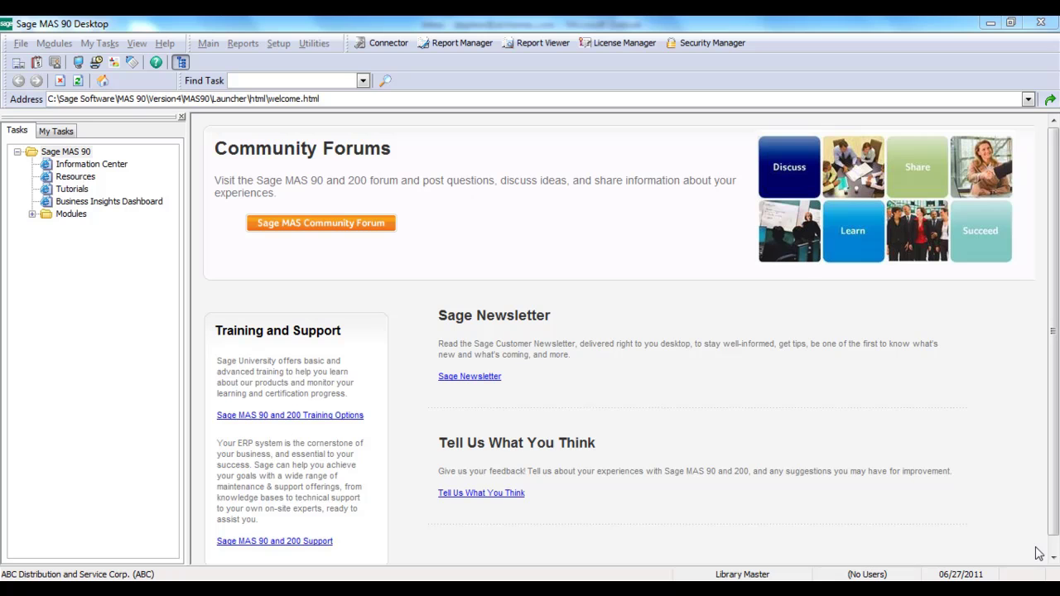
# - Log in to the Report Manager with the existing database details and run Financial Reports Designer 2-4 (MAS) from the Designer folder
pyautogui.click(454, 43)
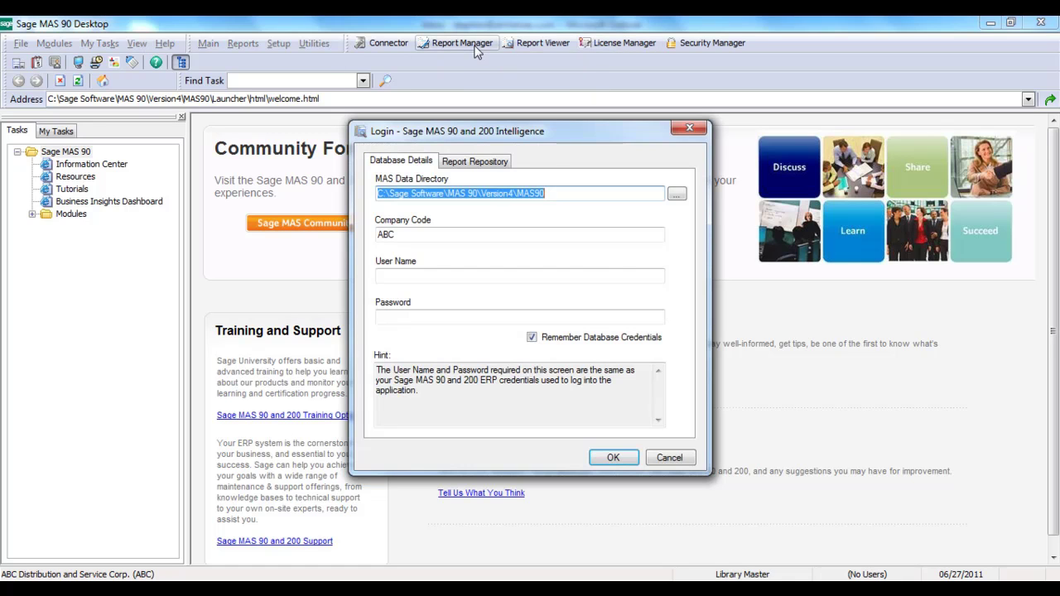
pyautogui.click(616, 461)
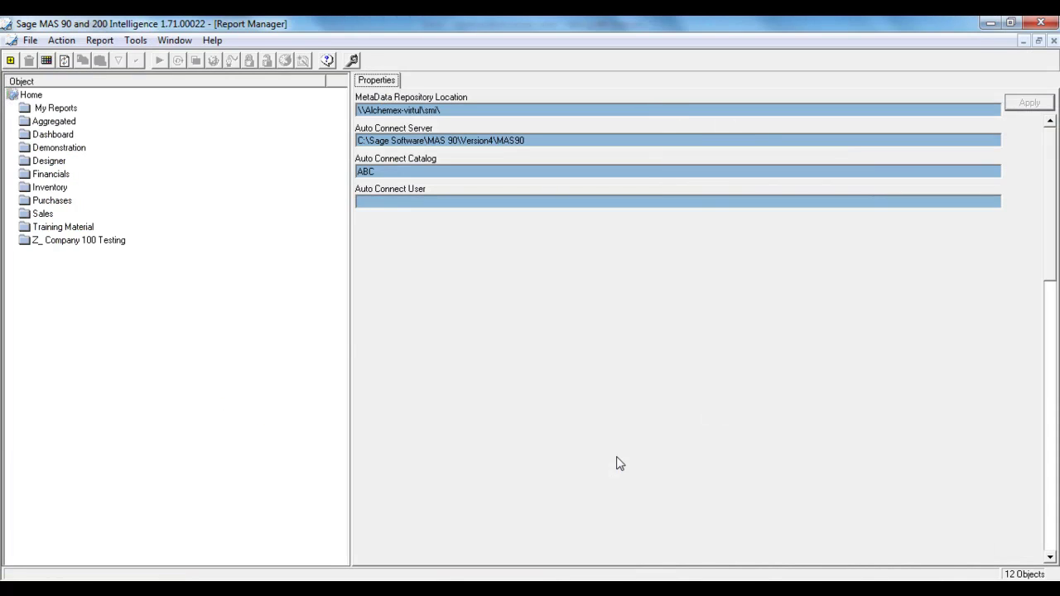
pyautogui.doubleClick(50, 163)
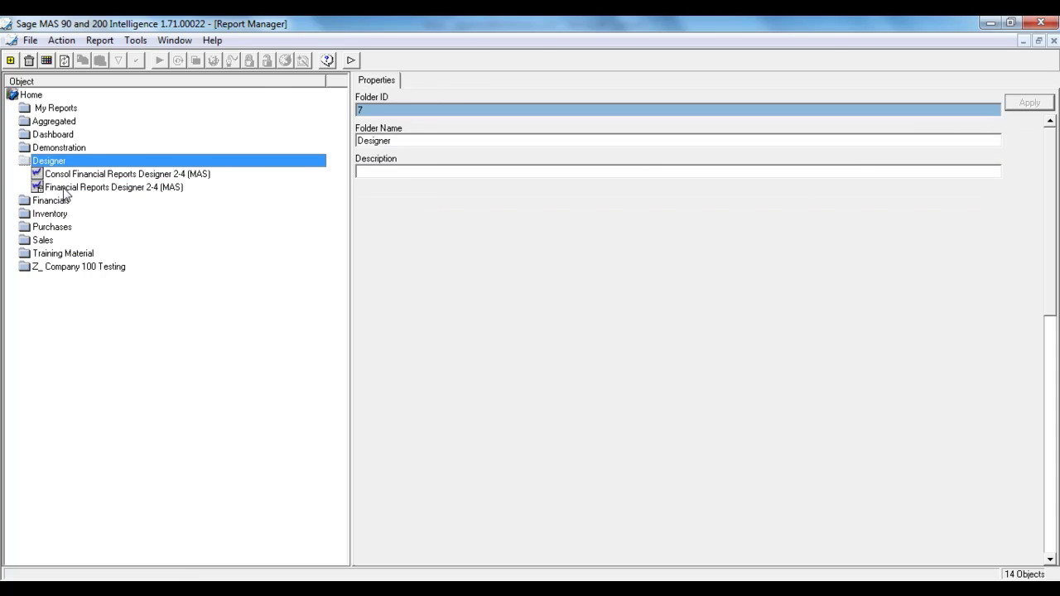
pyautogui.click(65, 189)
pyautogui.click(159, 60)
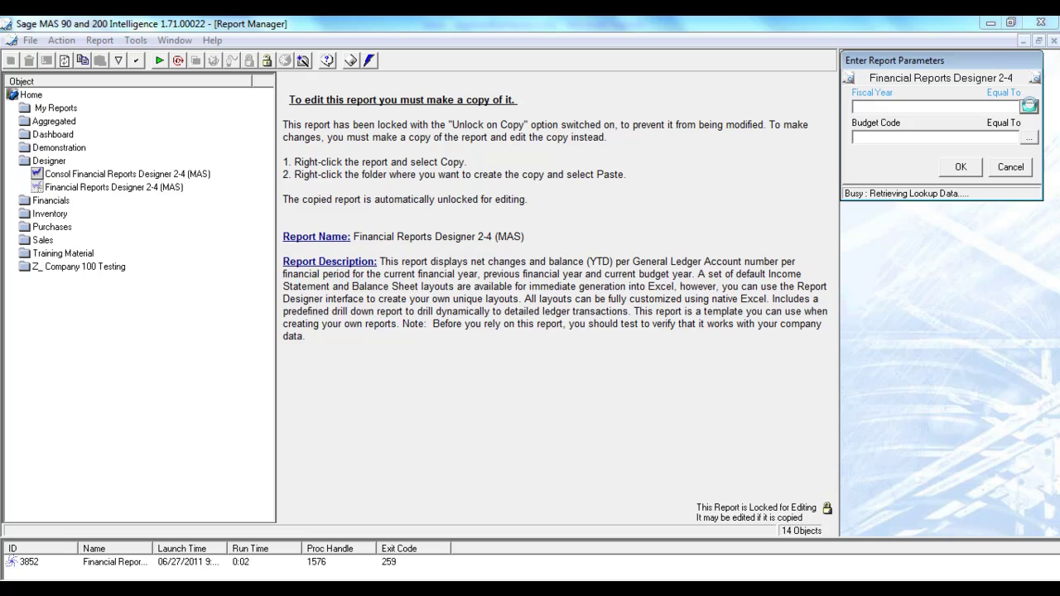
# - Set the report parameters to fiscal year 2010 and budget code ORIGINAL
pyautogui.doubleClick(877, 84)
pyautogui.click(1030, 138)
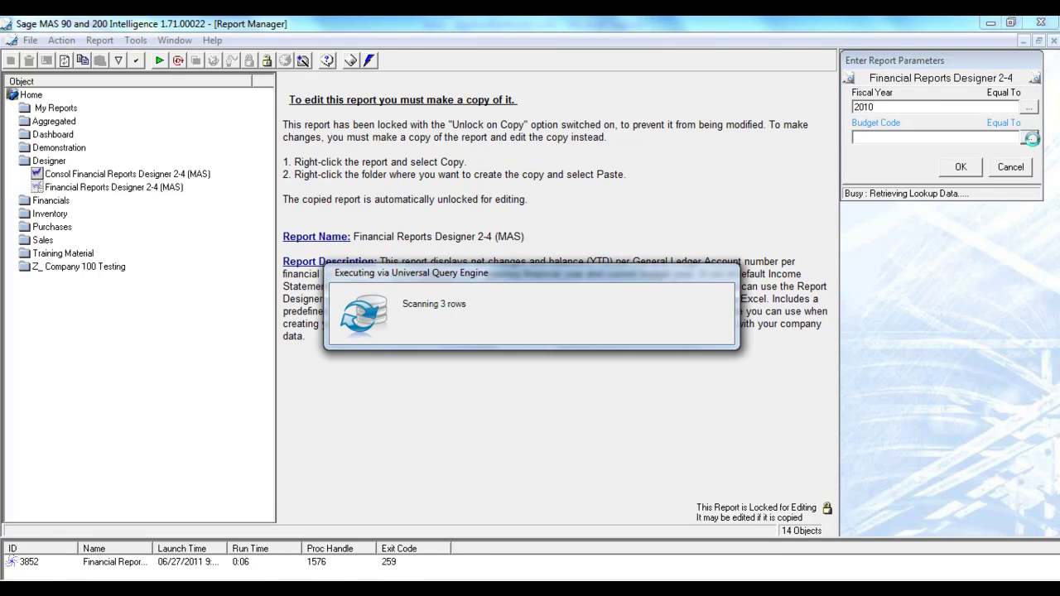
pyautogui.click(899, 89)
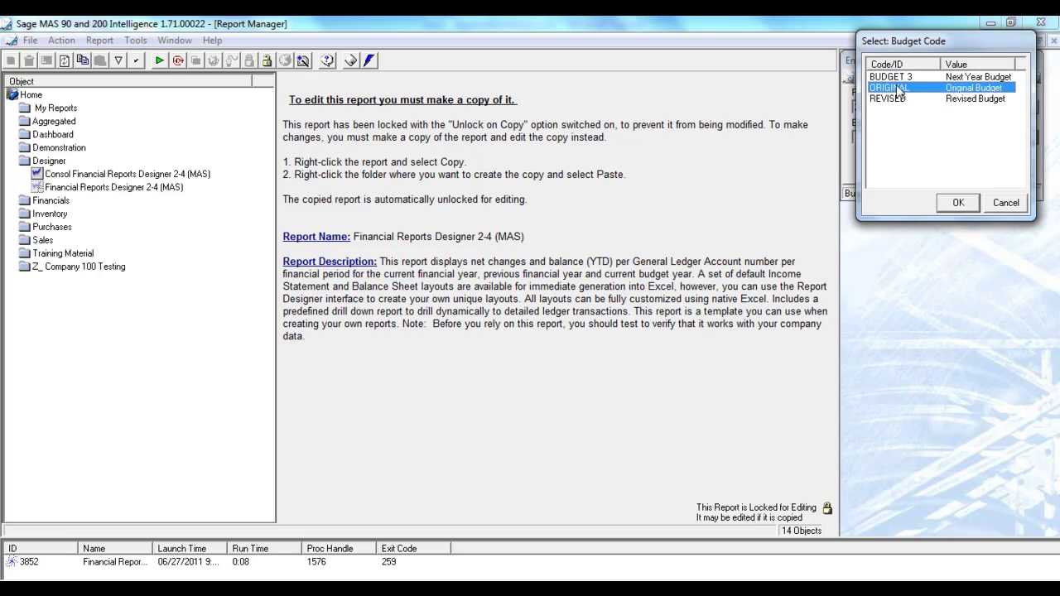
pyautogui.click(958, 203)
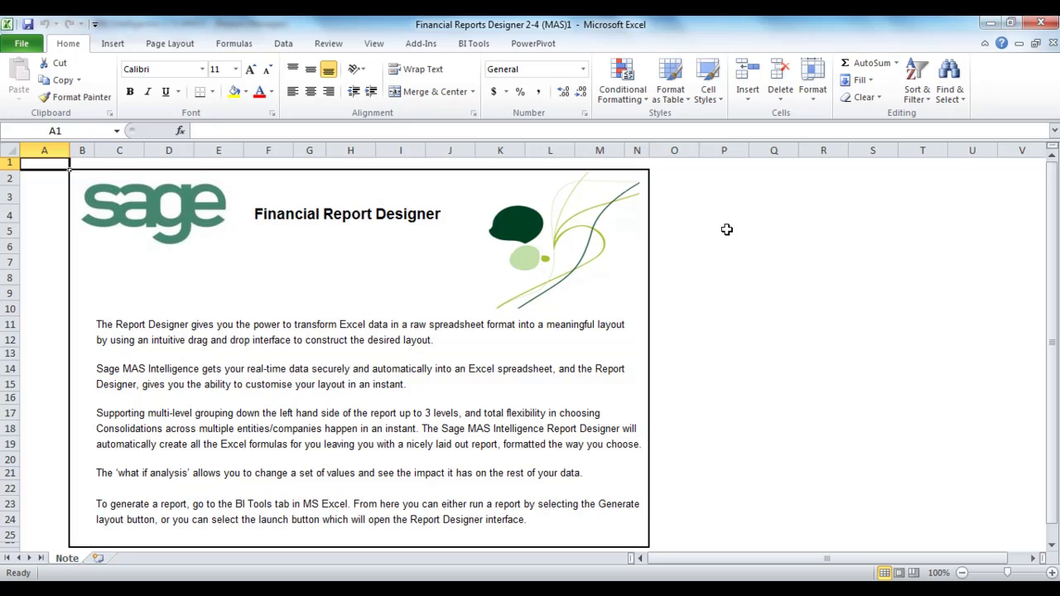
# - Quick-generate the IS - Actual vs Prior layout, then expand its rows to account level and collapse them to the top level
pyautogui.click(478, 48)
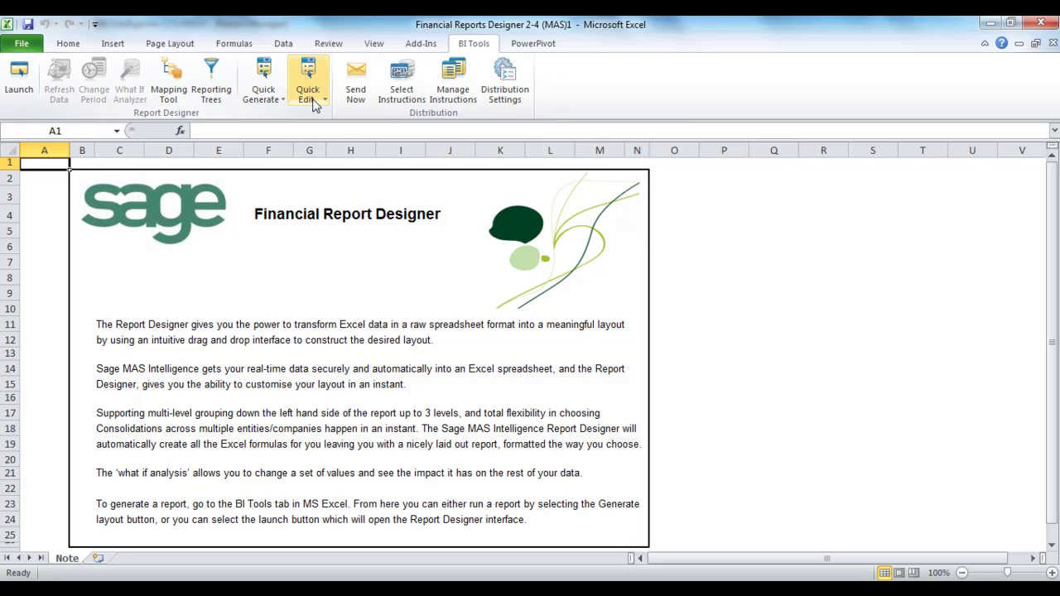
pyautogui.click(268, 99)
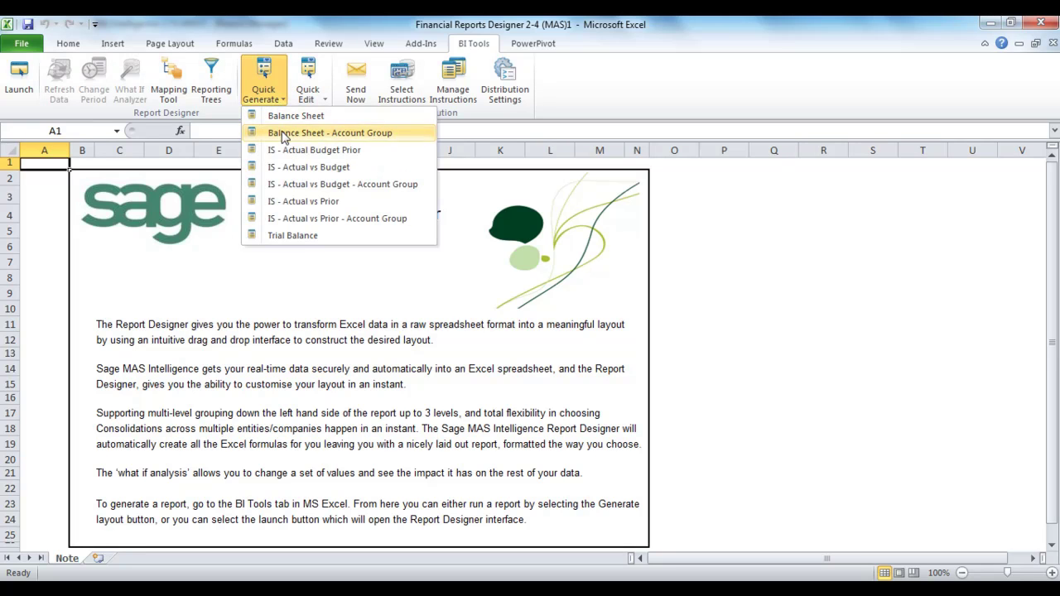
pyautogui.click(324, 207)
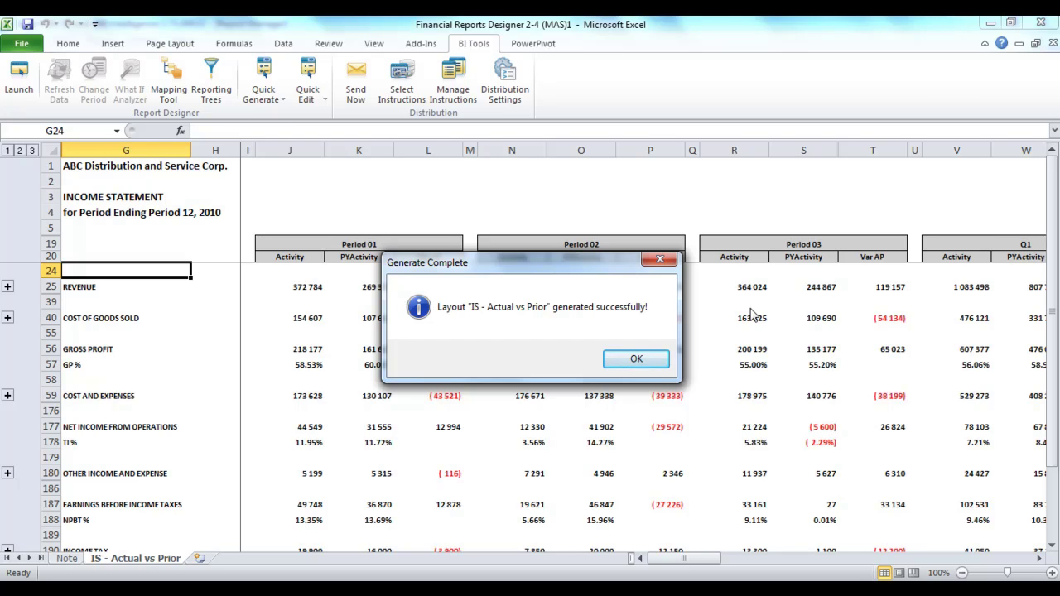
pyautogui.click(631, 358)
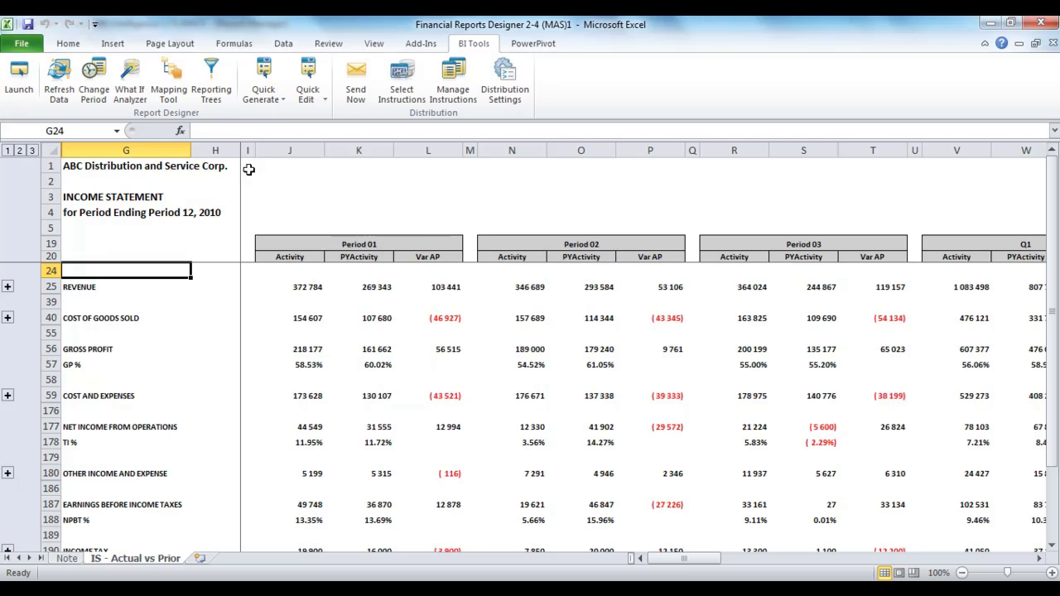
pyautogui.click(32, 152)
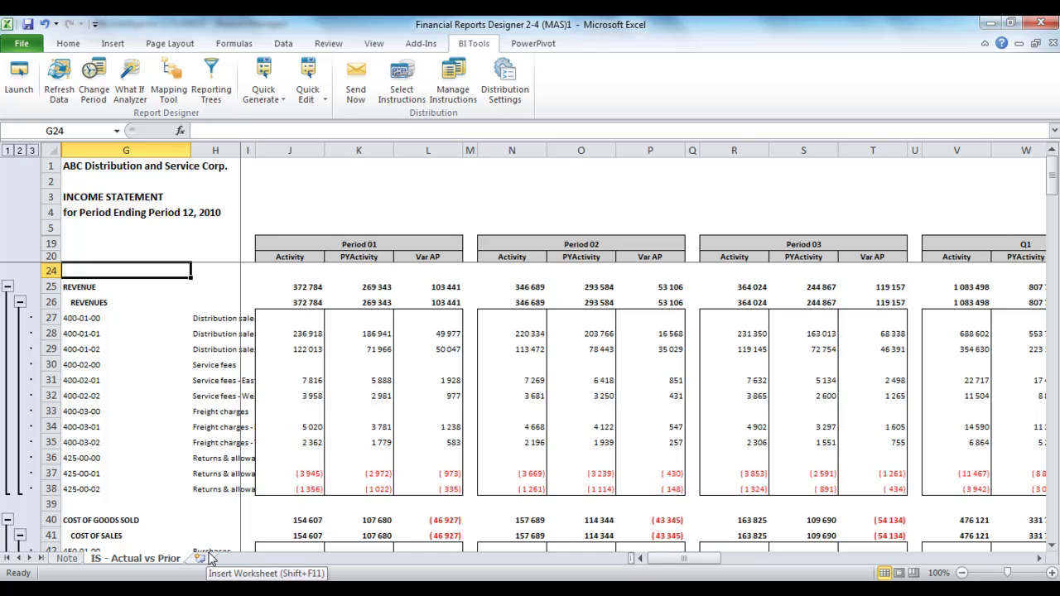
pyautogui.click(8, 150)
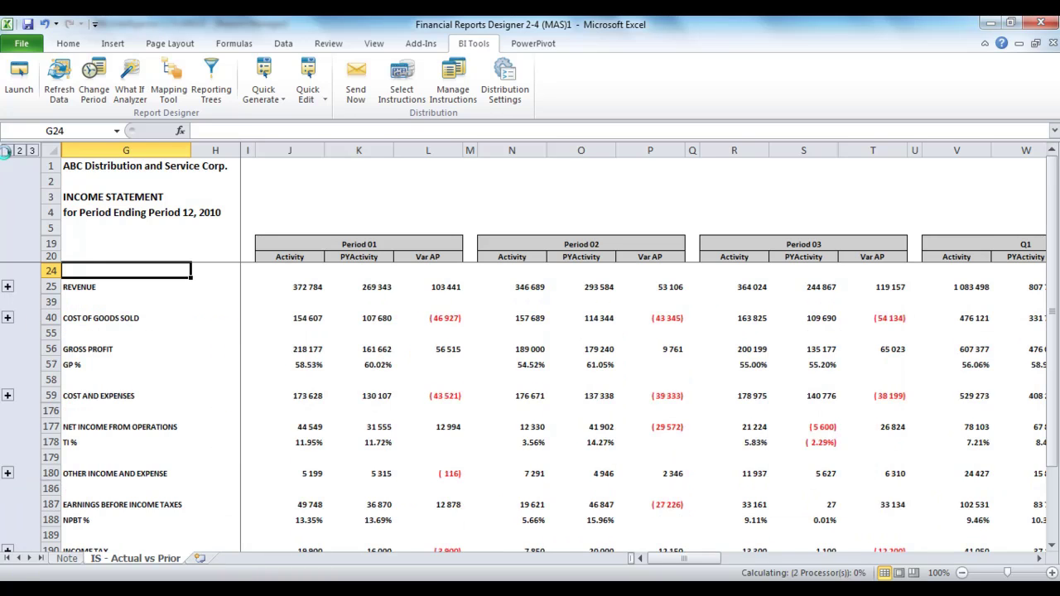
# - Delete the IS - Actual vs Prior worksheet from the workbook
pyautogui.rightClick(148, 563)
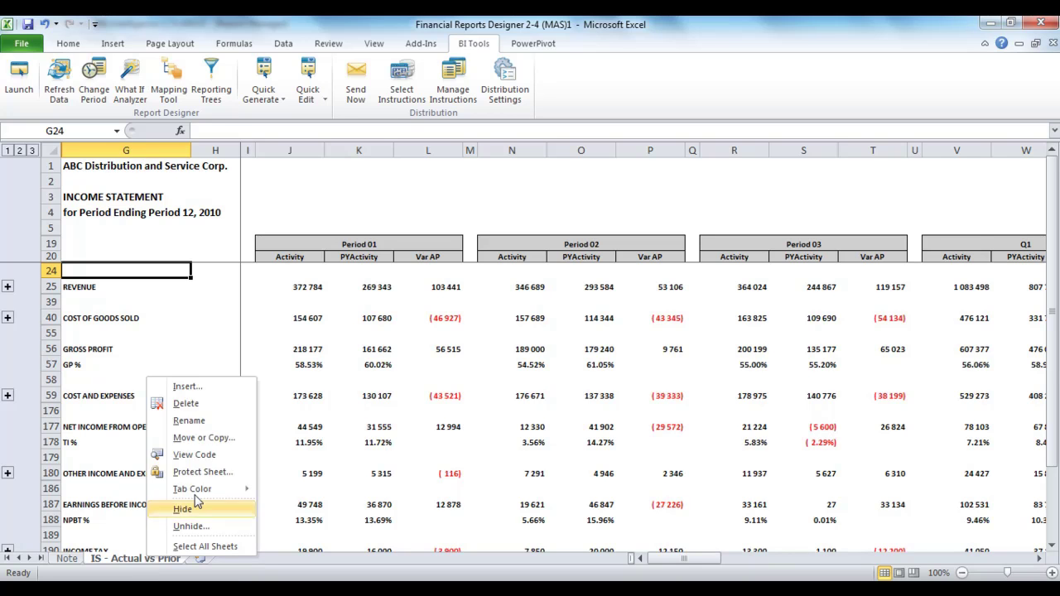
pyautogui.click(211, 408)
pyautogui.click(501, 345)
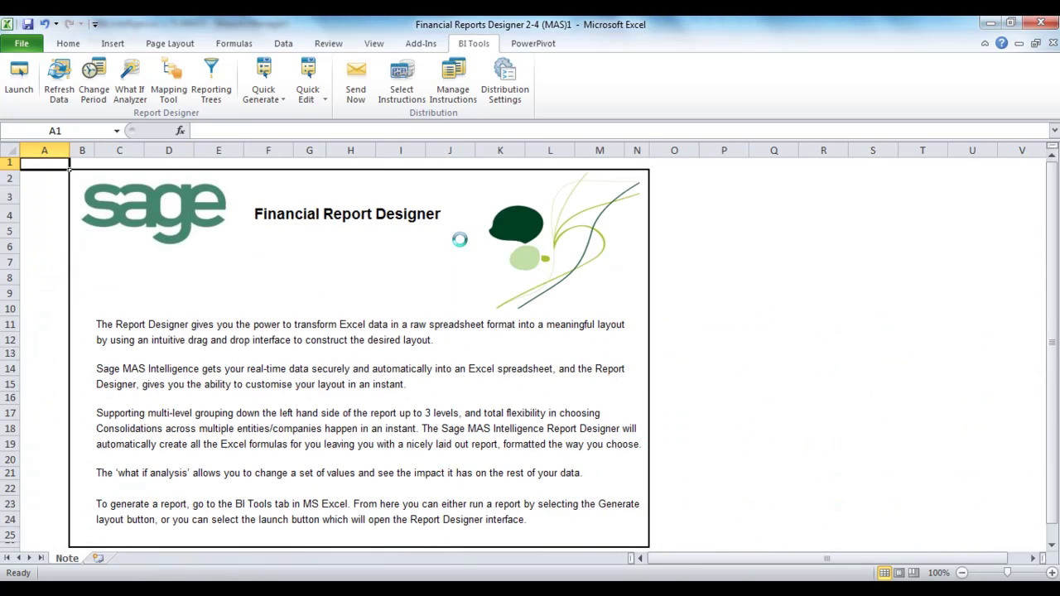
# - In the Report Designer, copy the saved IS - Actual vs Prior layout under the name My Layout
pyautogui.click(313, 94)
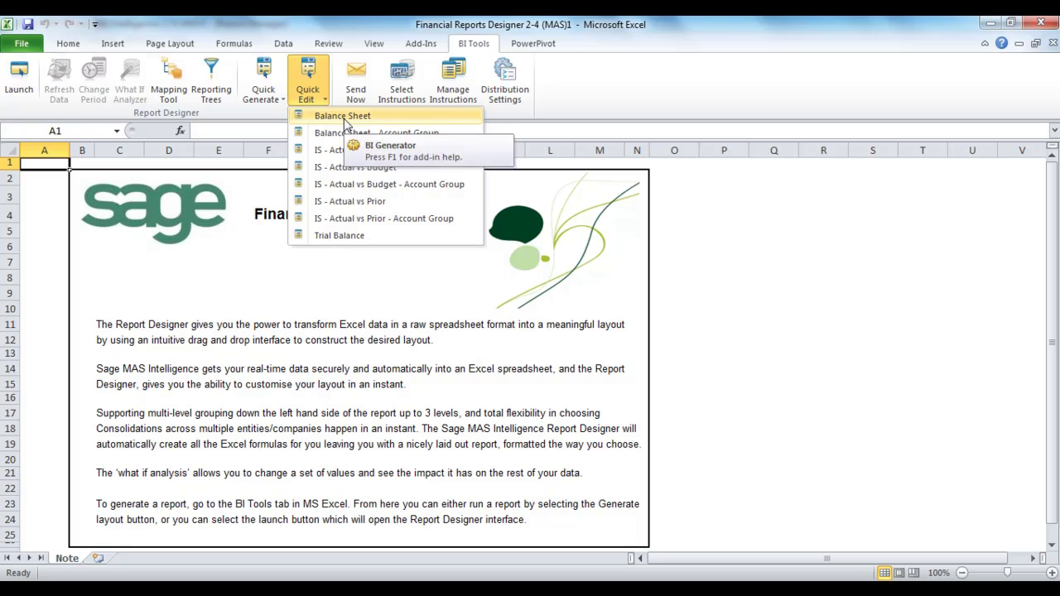
pyautogui.click(18, 80)
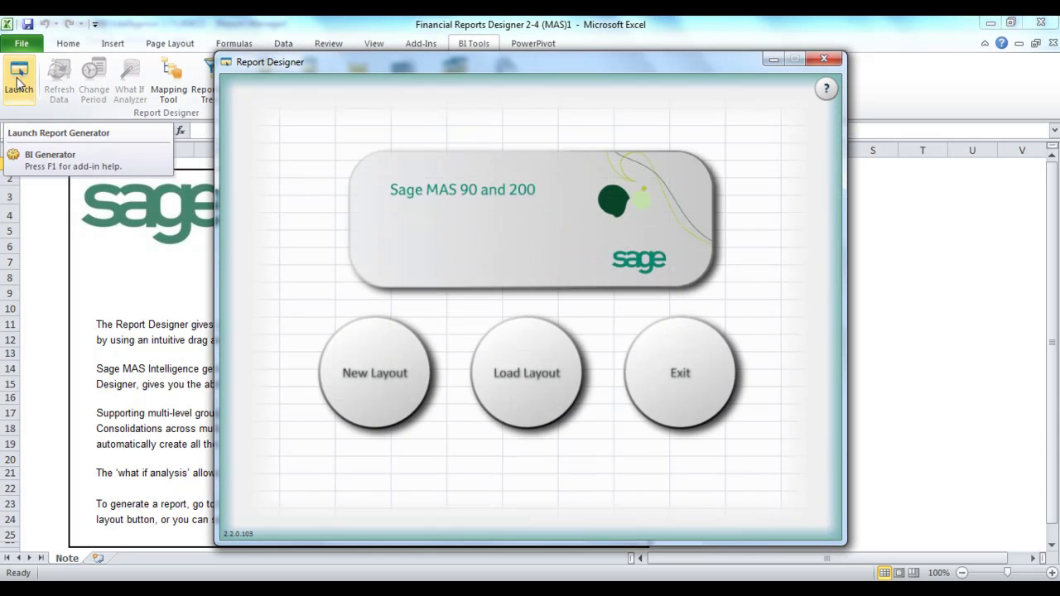
pyautogui.click(541, 377)
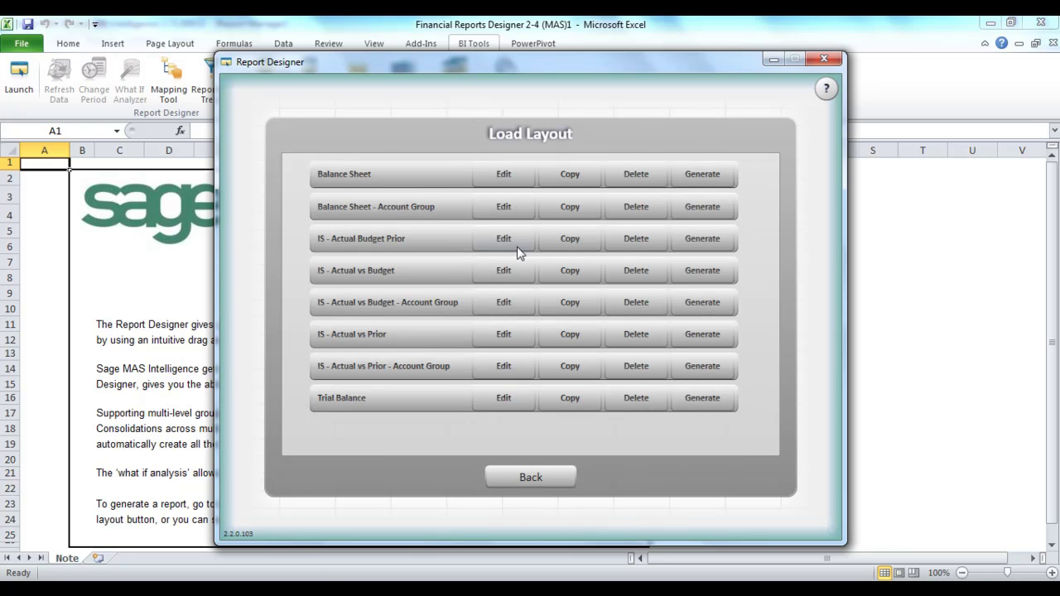
pyautogui.click(569, 335)
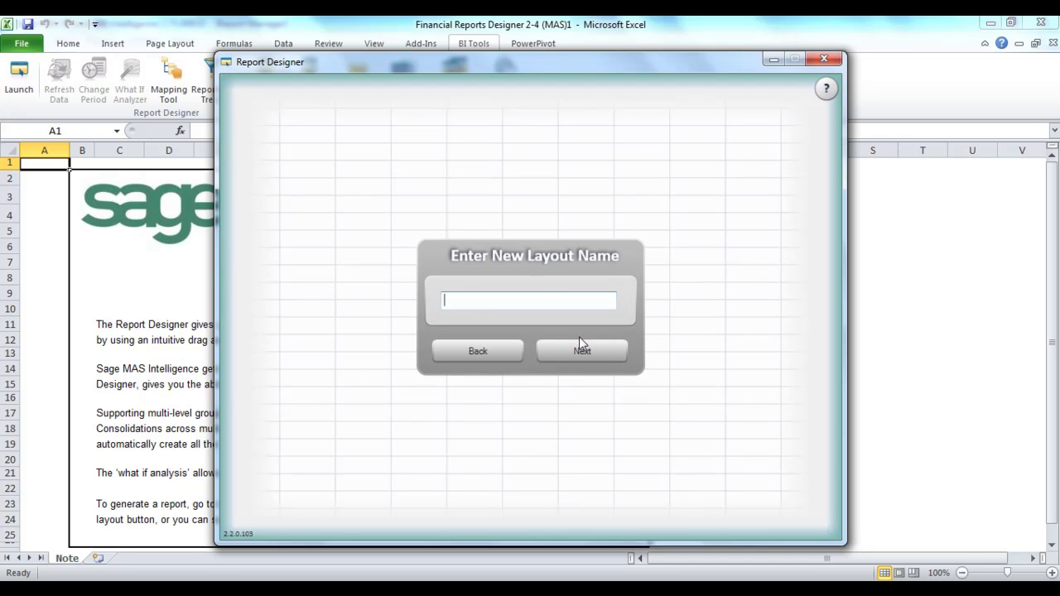
pyautogui.write('My Layout')
pyautogui.click(584, 351)
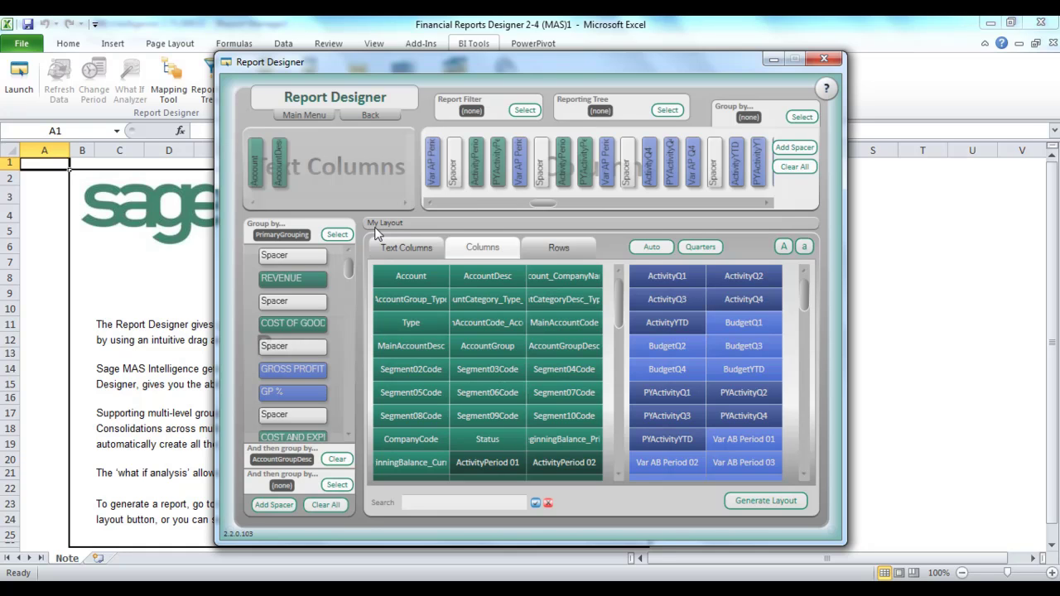
# - Replace all columns of My Layout with ActivityYTD, BudgetYTD and PYActivityYTD, and generate the layout
pyautogui.click(810, 167)
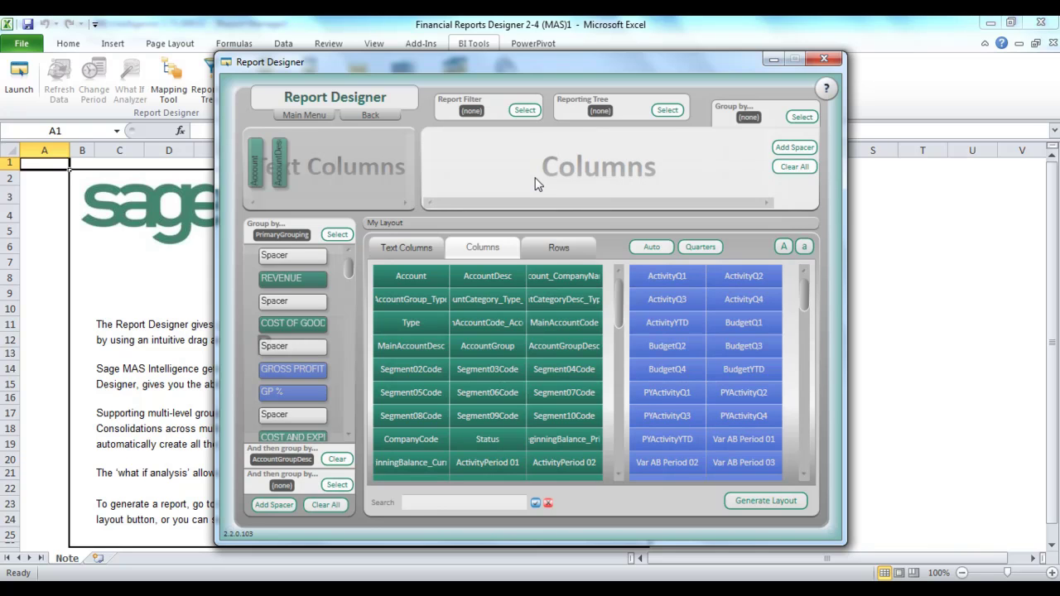
pyautogui.click(661, 321)
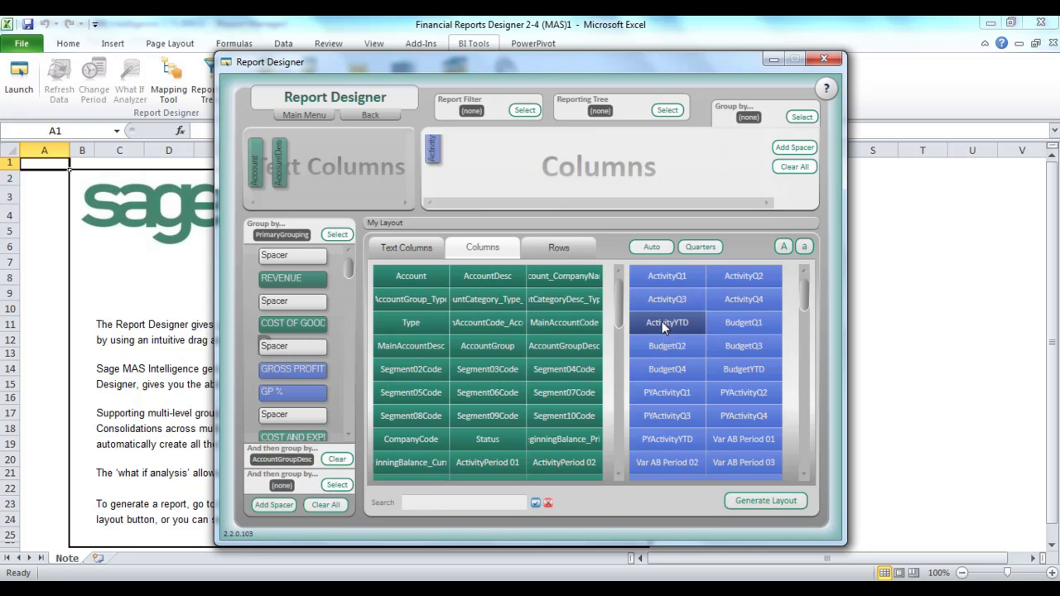
pyautogui.click(750, 368)
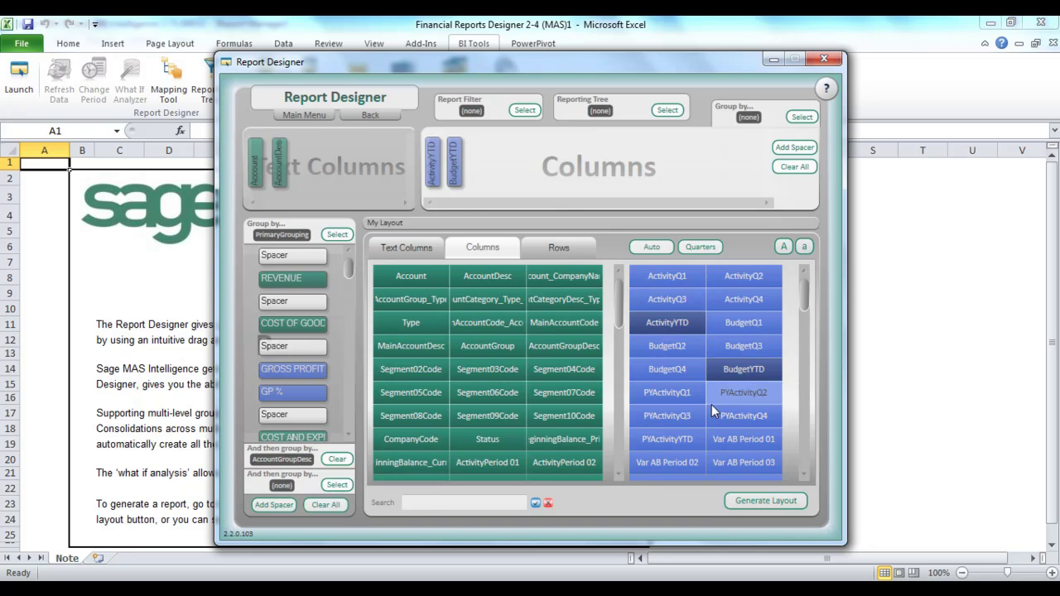
pyautogui.click(681, 443)
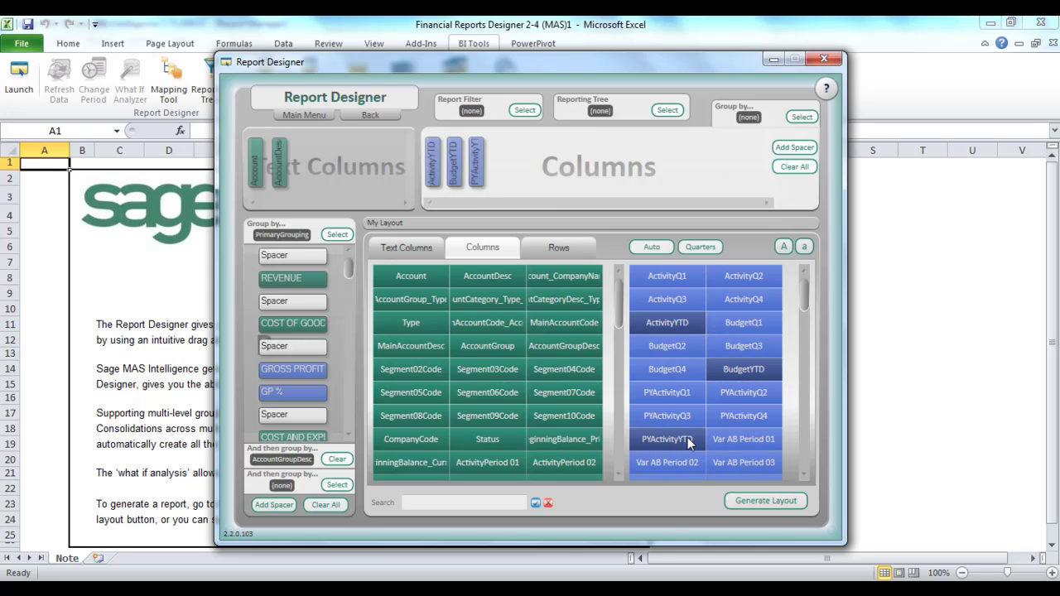
pyautogui.click(769, 504)
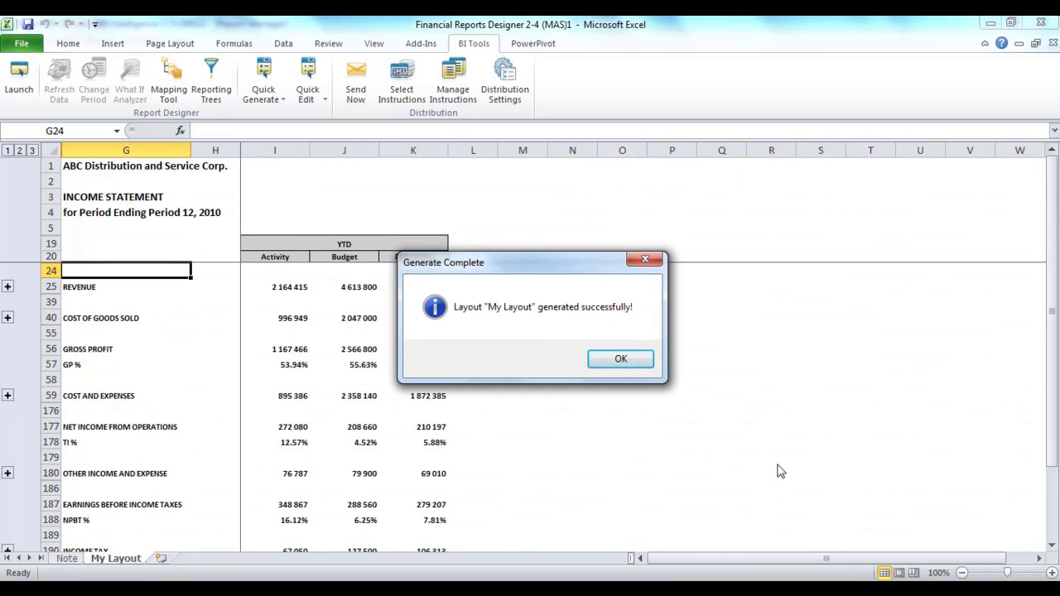
pyautogui.click(622, 359)
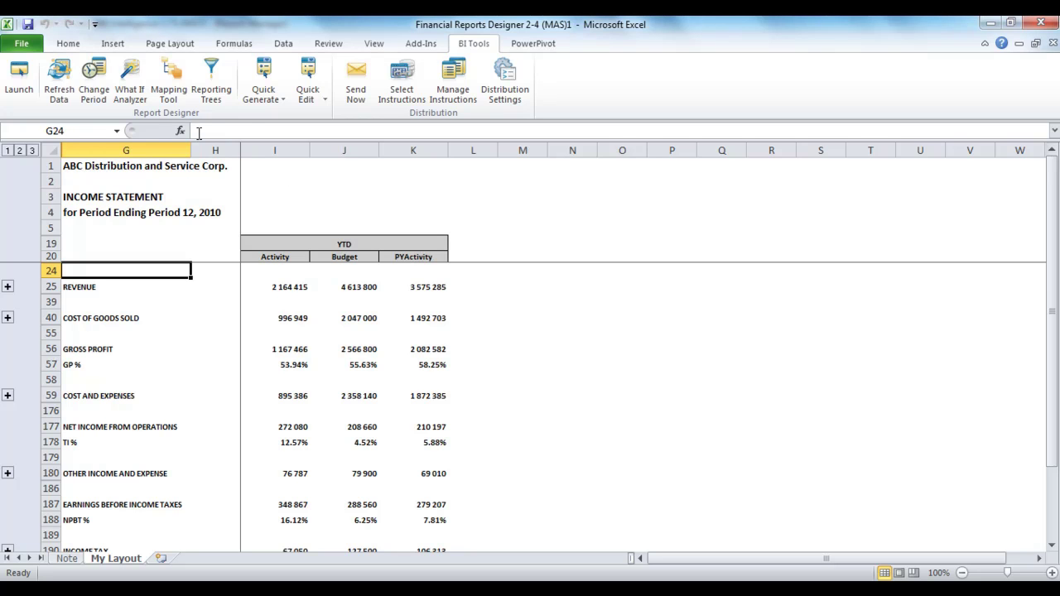
# - Change the income statement's current period to Period 06
pyautogui.click(97, 93)
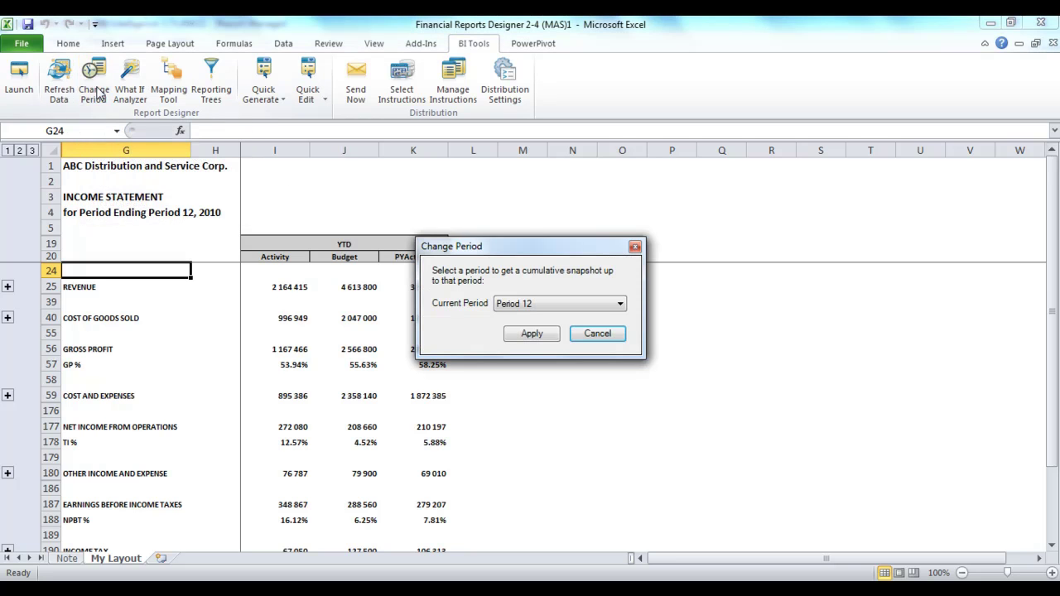
pyautogui.click(621, 304)
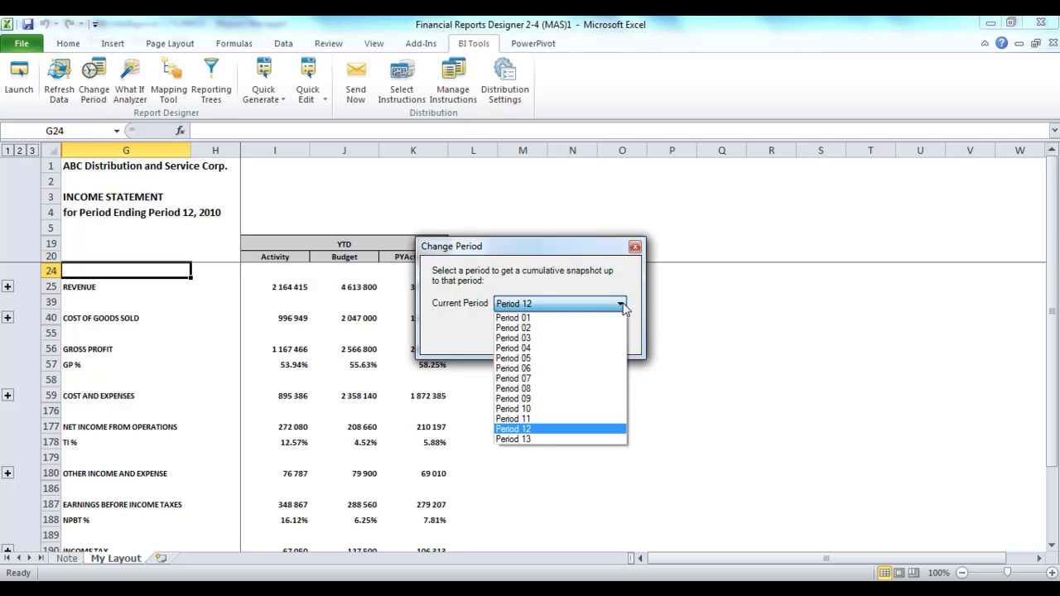
pyautogui.click(602, 378)
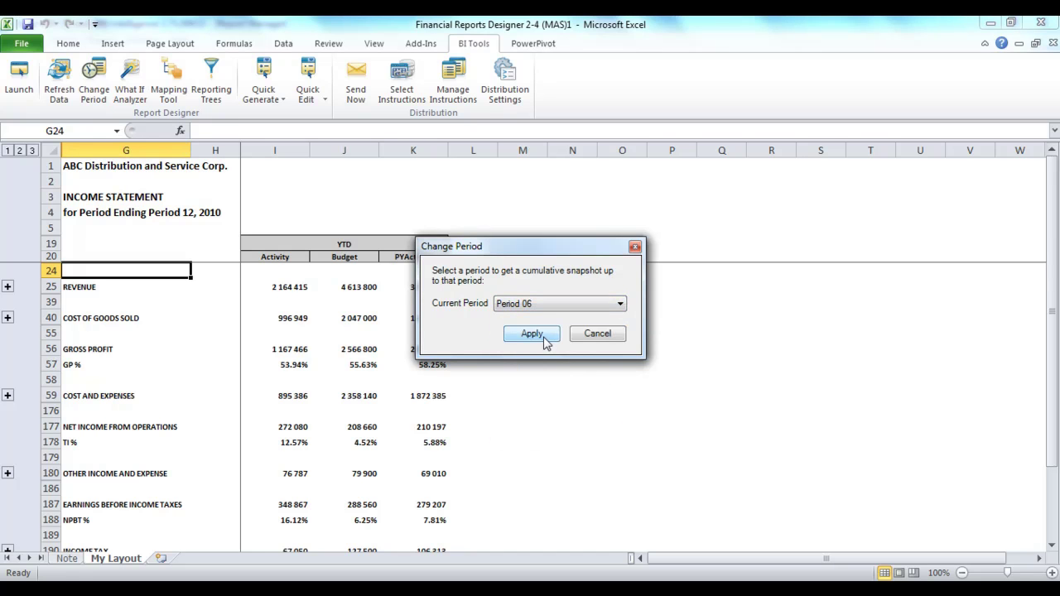
pyautogui.click(545, 342)
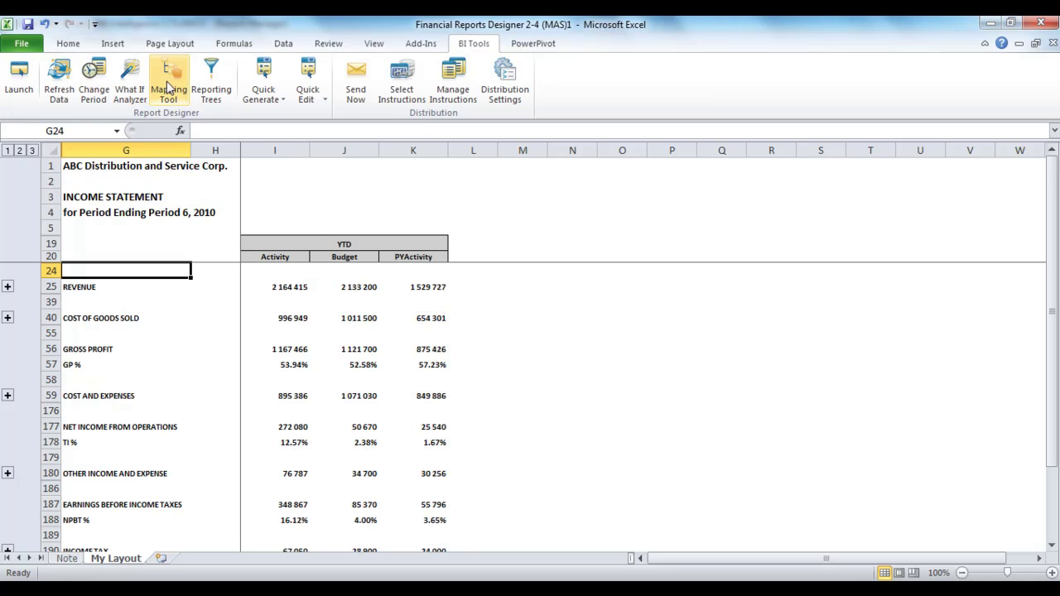
# - Change the income statement's current period to Period 03
pyautogui.click(95, 79)
pyautogui.click(619, 304)
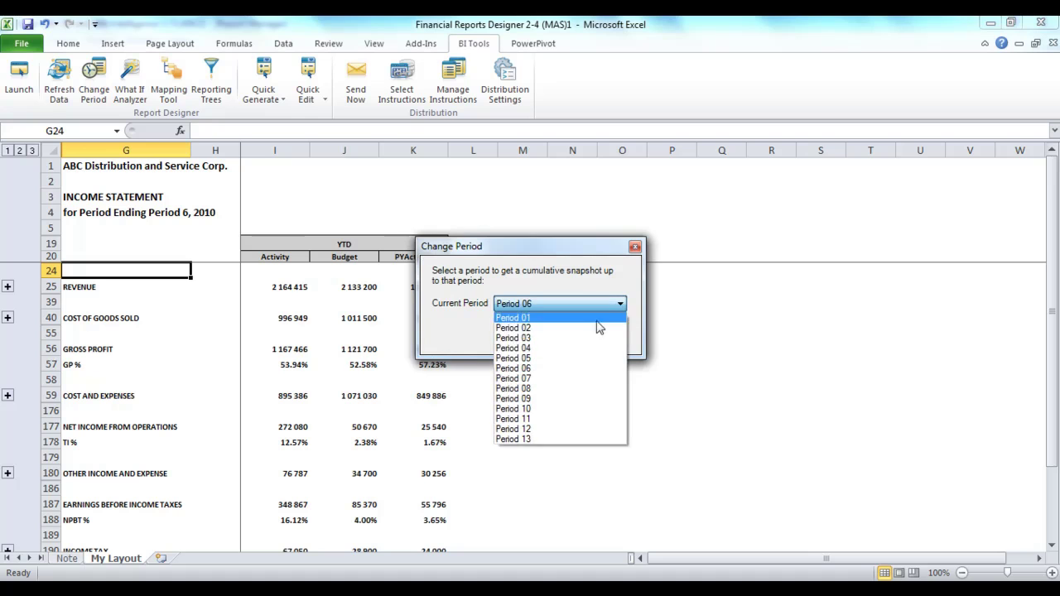
pyautogui.click(588, 339)
pyautogui.click(540, 335)
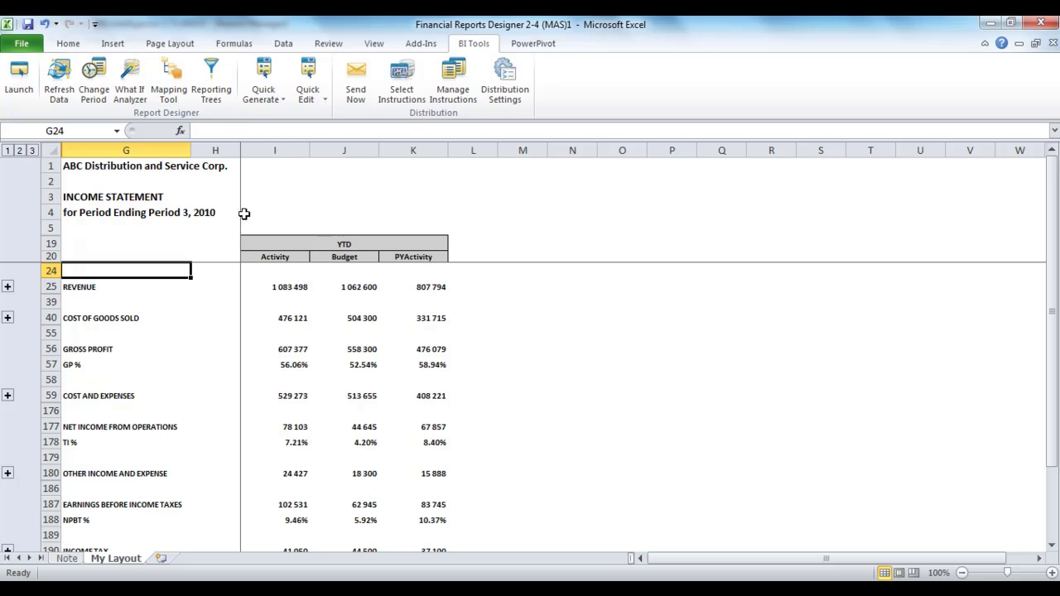
# - Expand the income statement rows to the third outline level and fit column H to its account descriptions
pyautogui.click(20, 151)
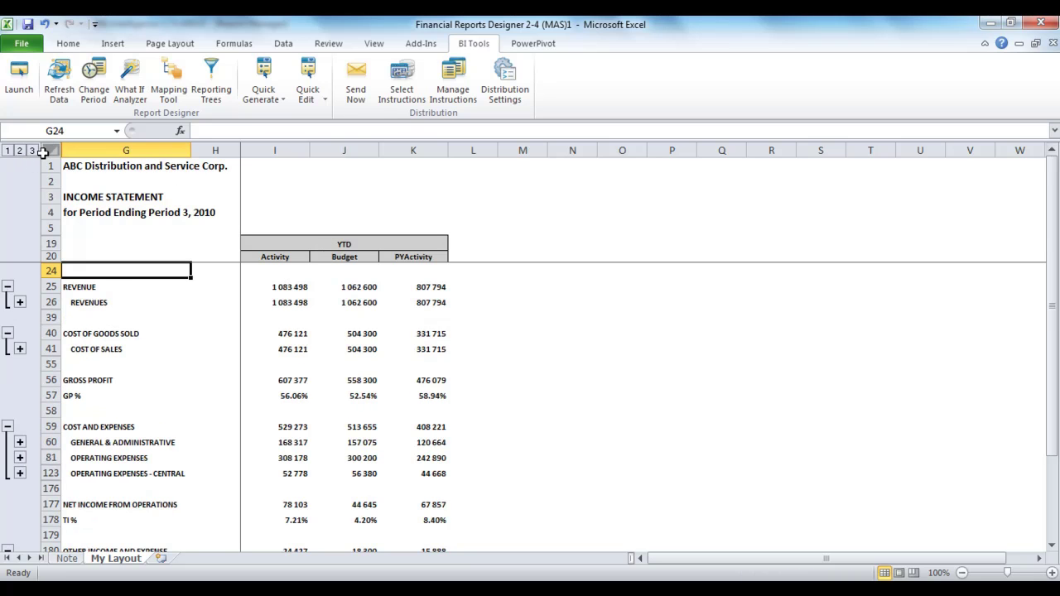
pyautogui.click(31, 151)
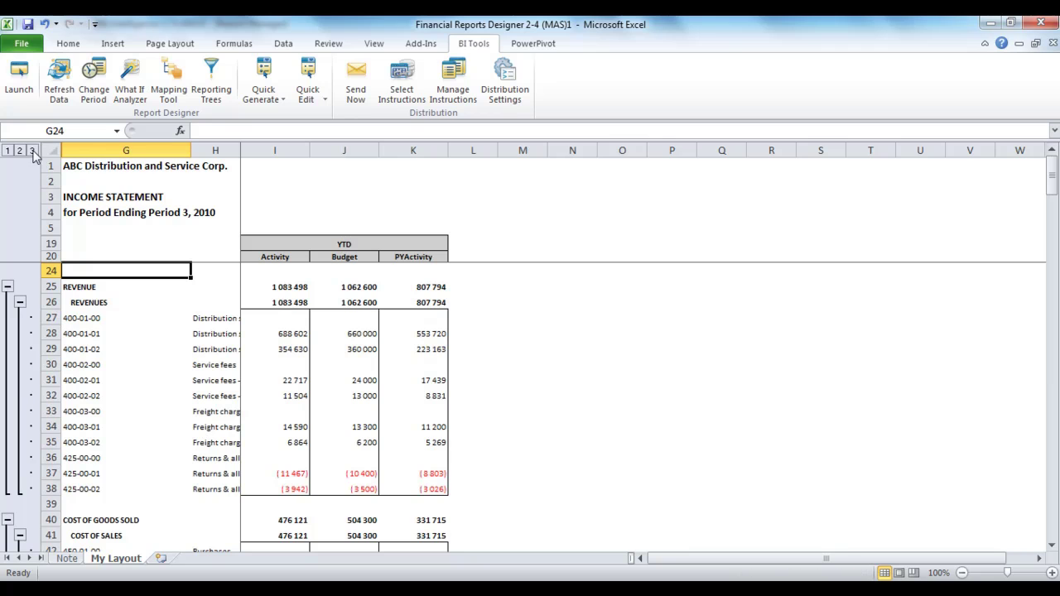
pyautogui.doubleClick(241, 150)
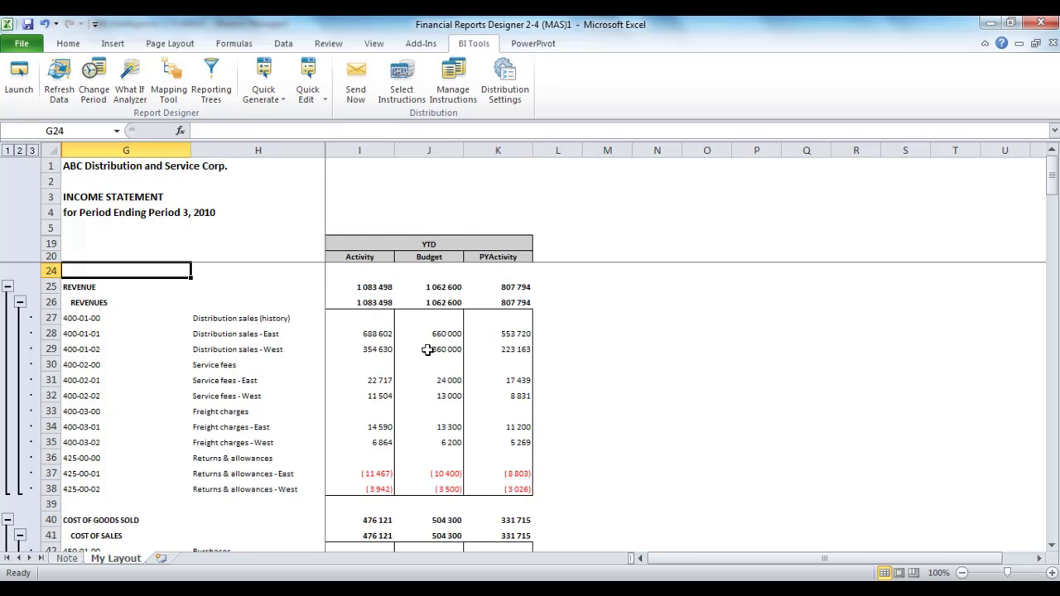
# - Drill down into the year-to-date activity of Distribution sales - East to view its GL transactions, and close the results
pyautogui.rightClick(377, 337)
pyautogui.click(423, 324)
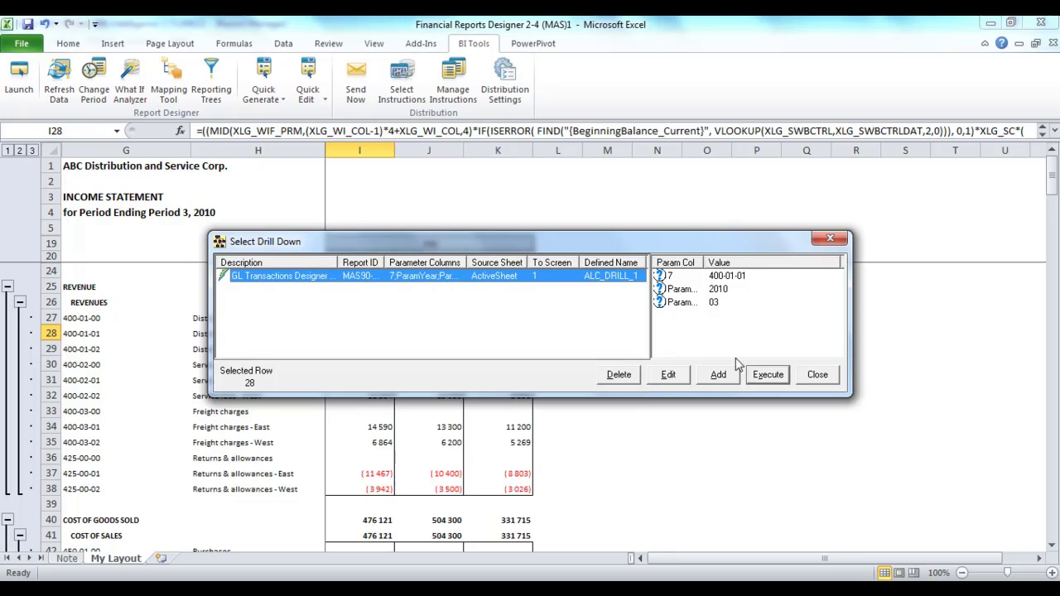
pyautogui.doubleClick(419, 274)
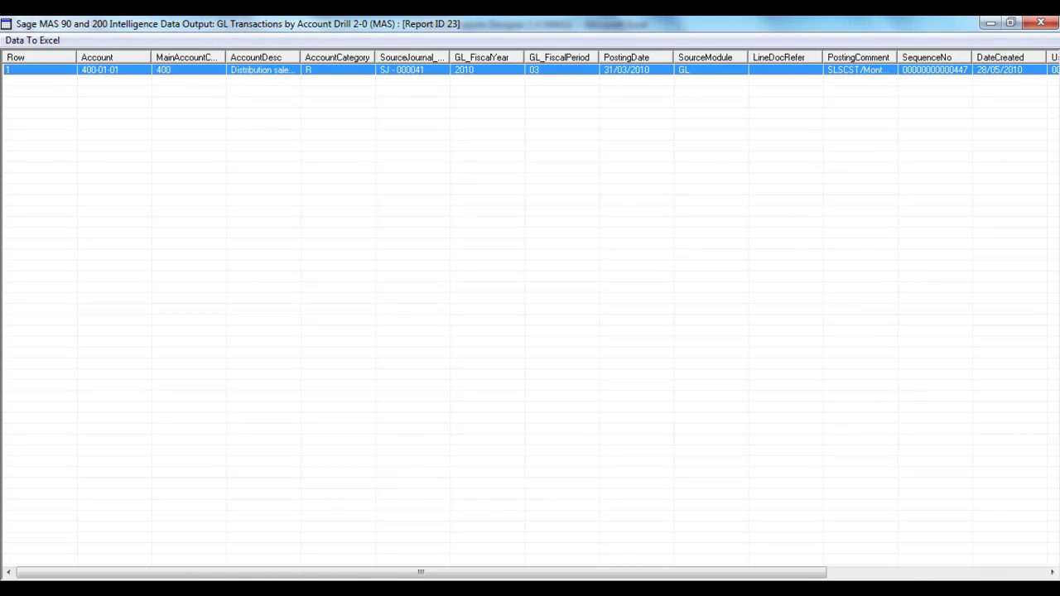
pyautogui.click(1050, 27)
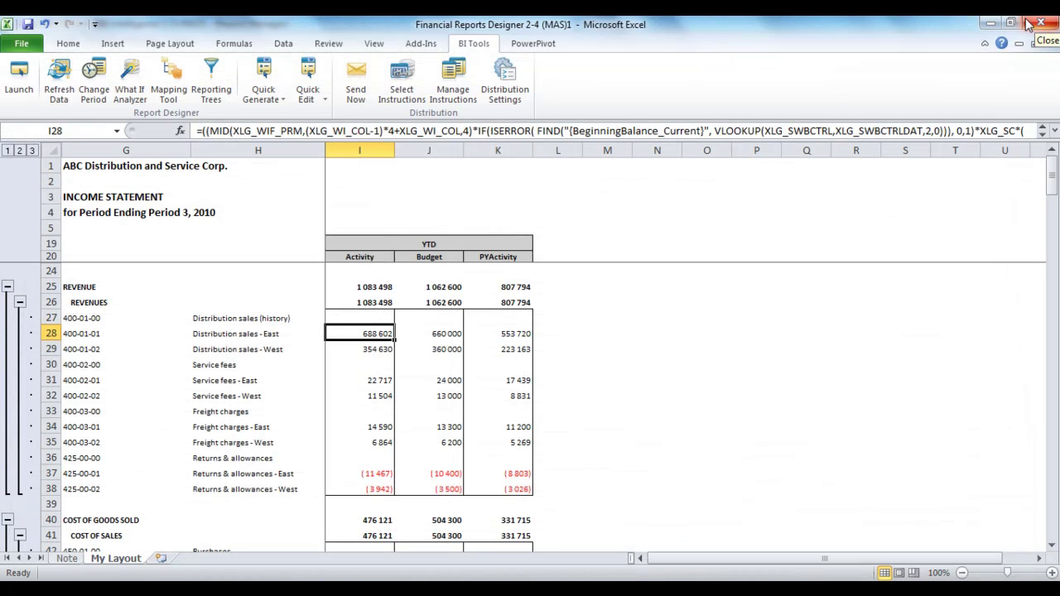
# - Collapse the income statement rows to the first outline level
pyautogui.click(7, 151)
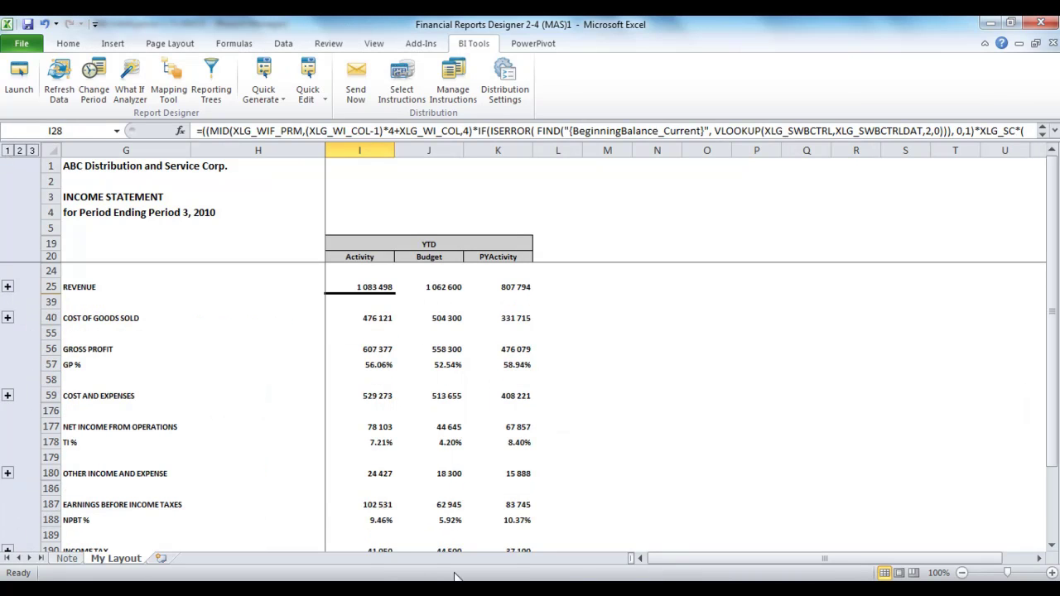
pyautogui.press('Up')
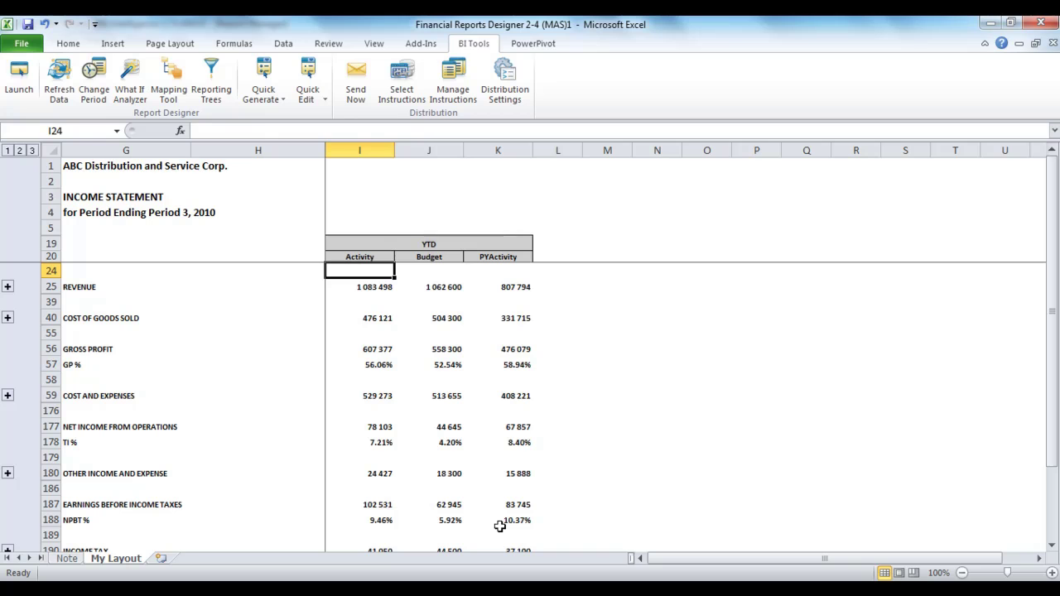
# - Add a new reporting tree named ABC Corporate
pyautogui.click(213, 89)
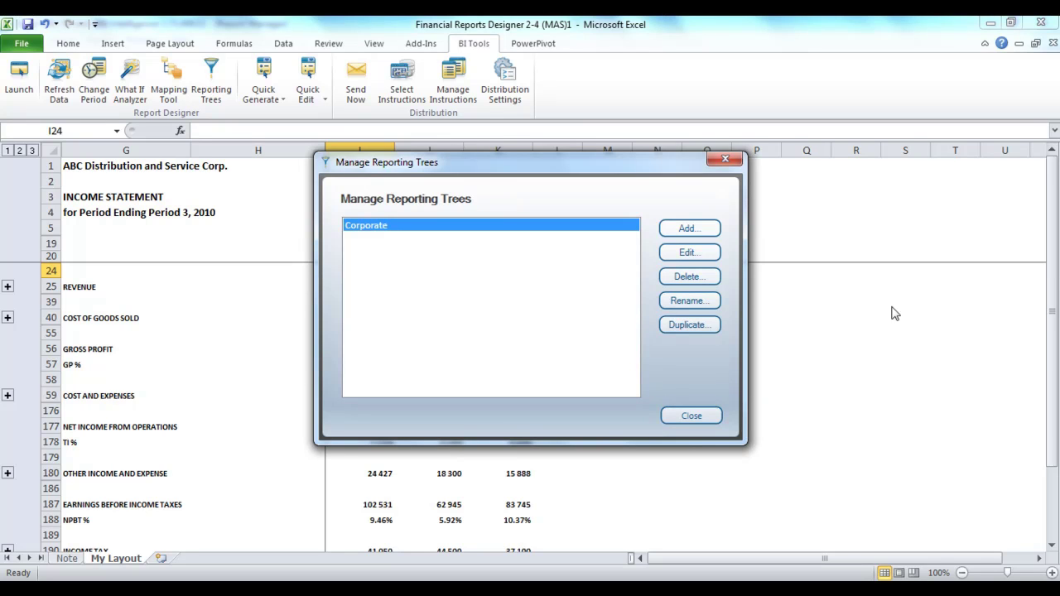
pyautogui.click(690, 232)
pyautogui.write('ABC Corporate')
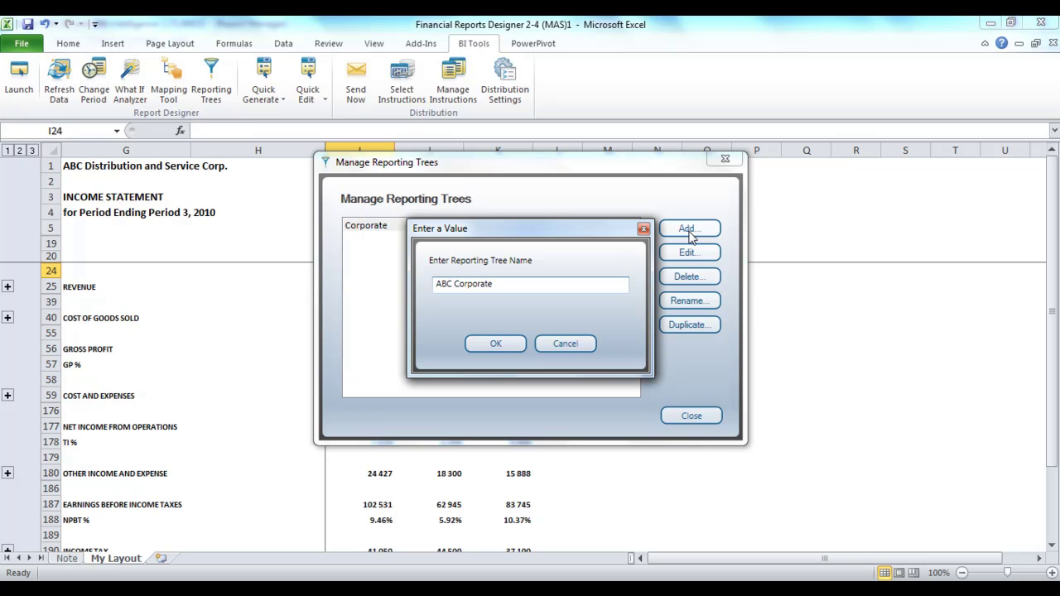
pyautogui.click(502, 342)
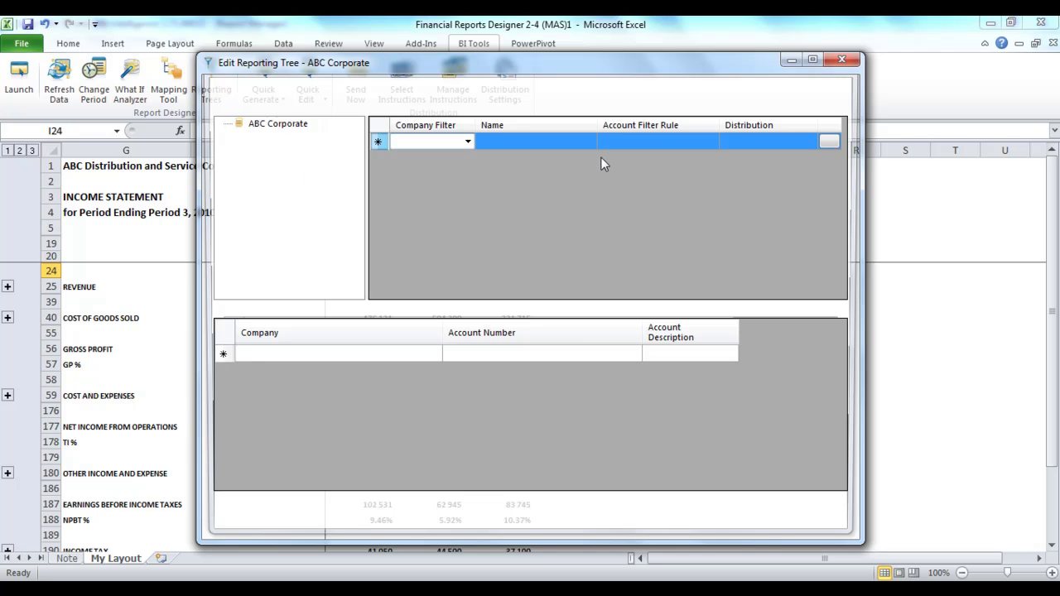
pyautogui.moveTo(602, 61); pyautogui.dragTo(722, 55)
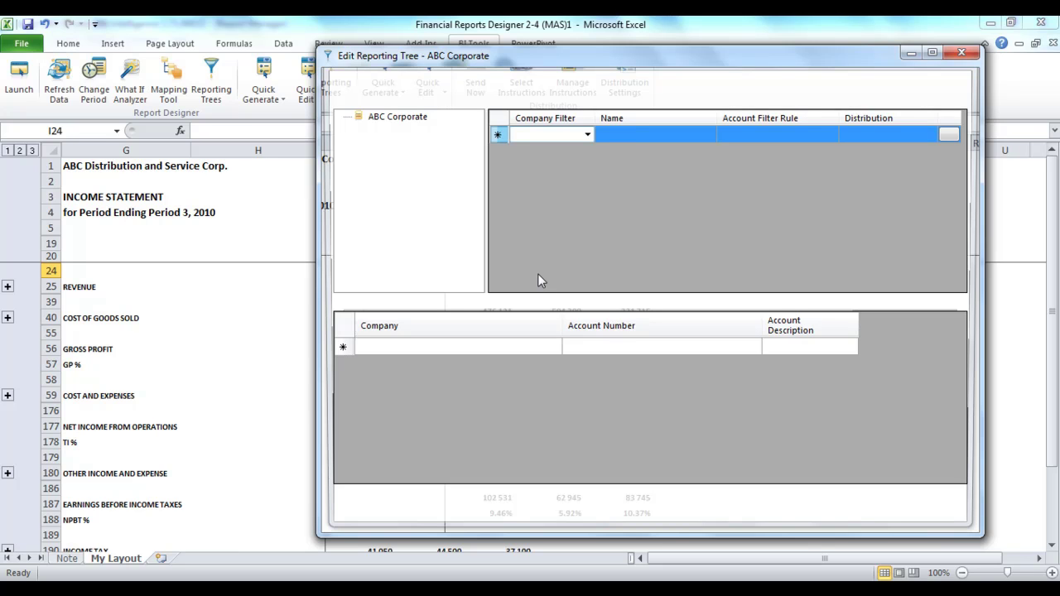
pyautogui.click(588, 135)
pyautogui.click(588, 135)
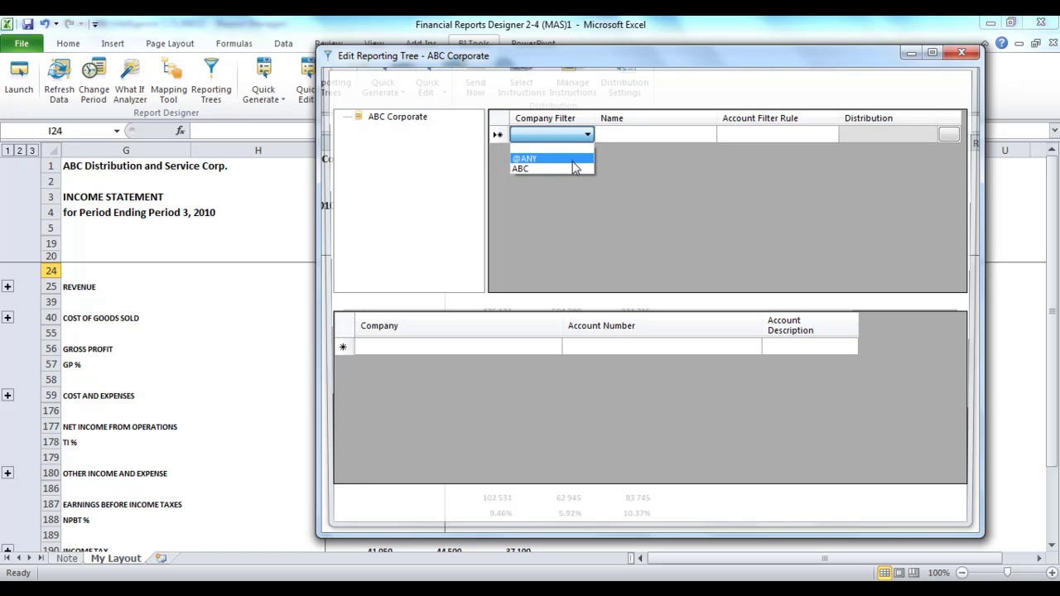
pyautogui.click(576, 158)
pyautogui.click(642, 134)
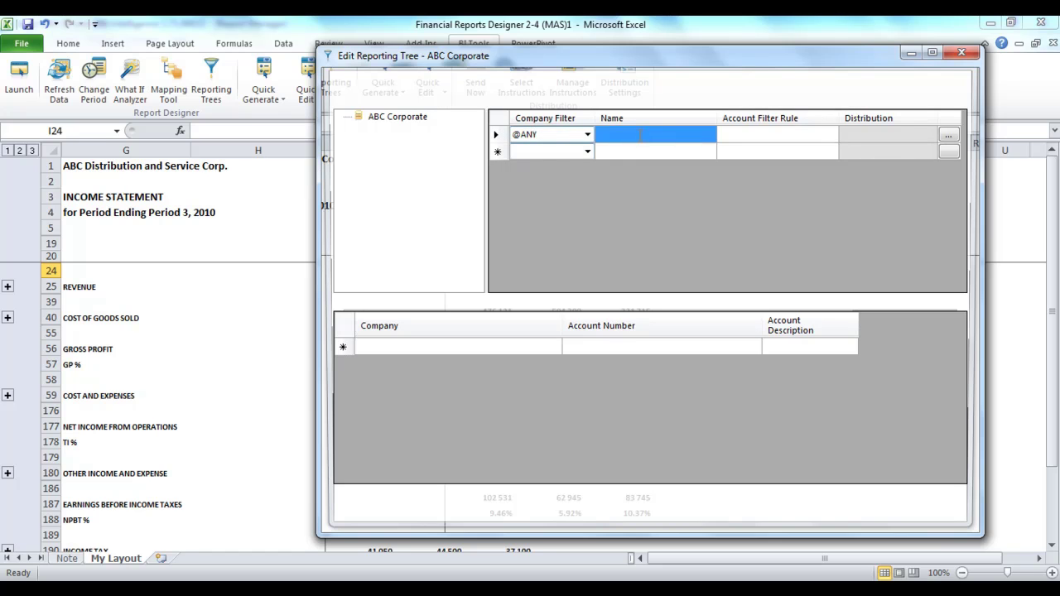
pyautogui.click(648, 137)
pyautogui.write('East')
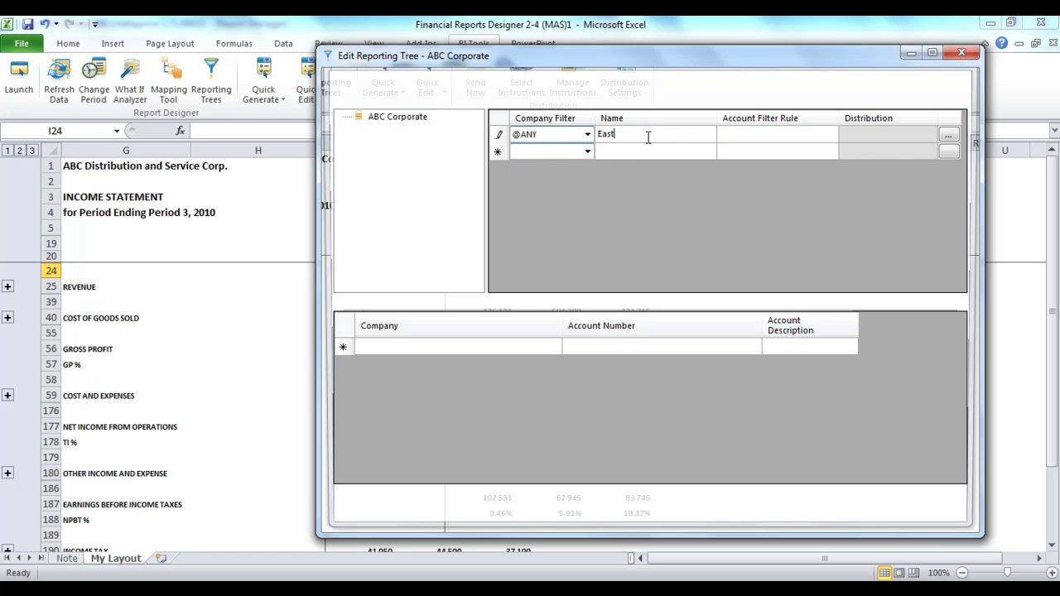
pyautogui.click(737, 139)
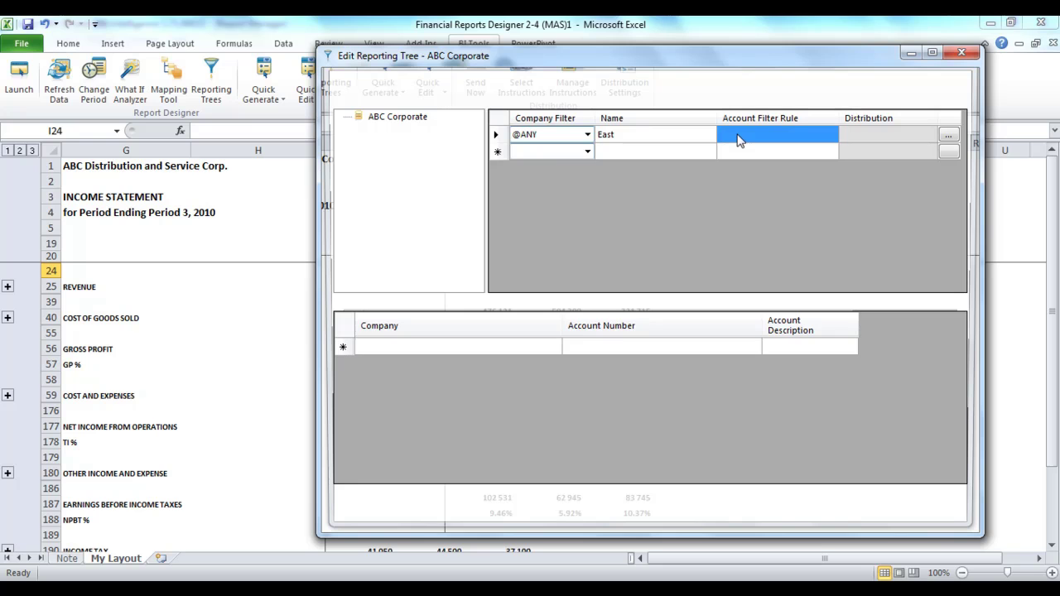
pyautogui.click(740, 137)
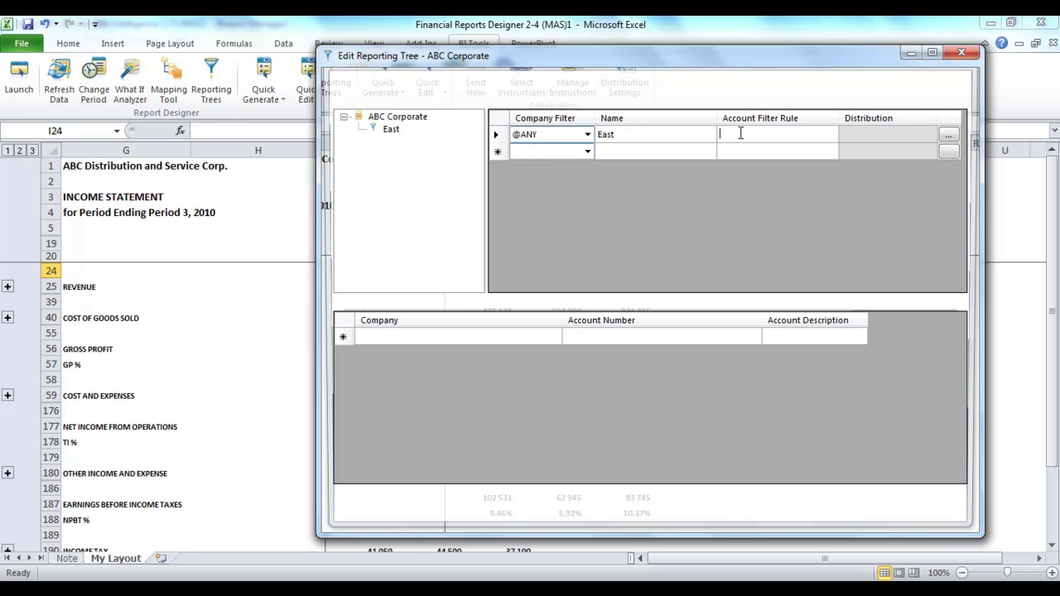
pyautogui.write('???-??-01')
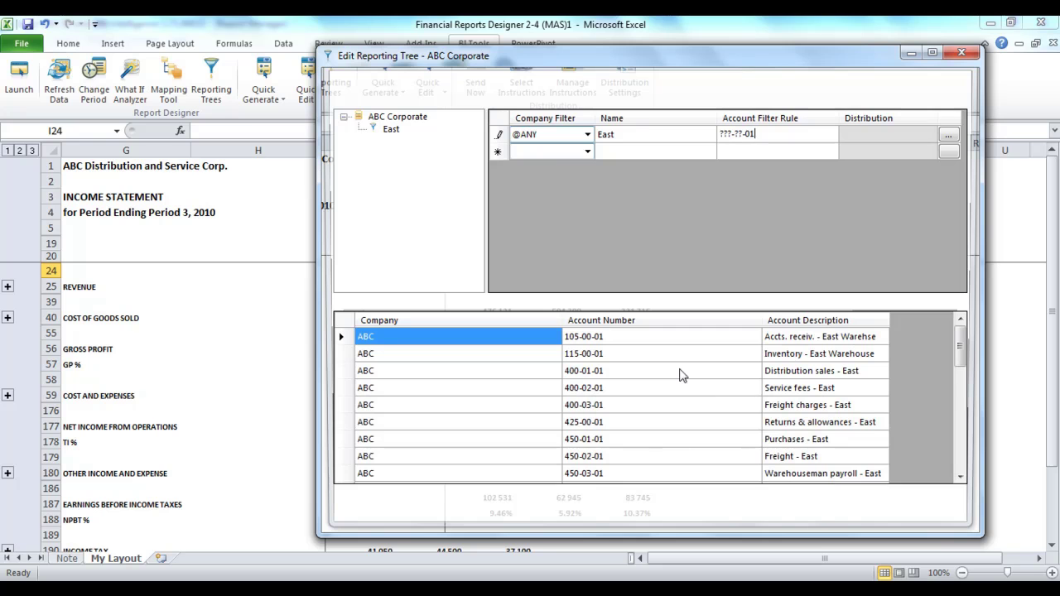
# - Try the account filter rule ???-??-02 on the East unit, and restore the rule to ???-??-01
pyautogui.click(782, 134)
pyautogui.press('BackSpace')
pyautogui.write('2')
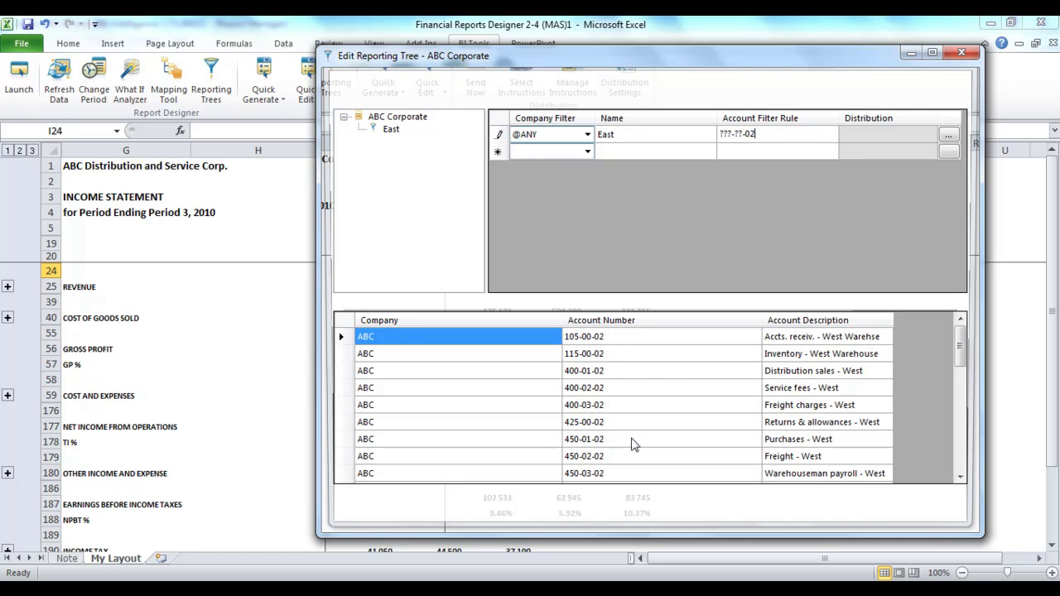
pyautogui.press('BackSpace')
pyautogui.write('1')
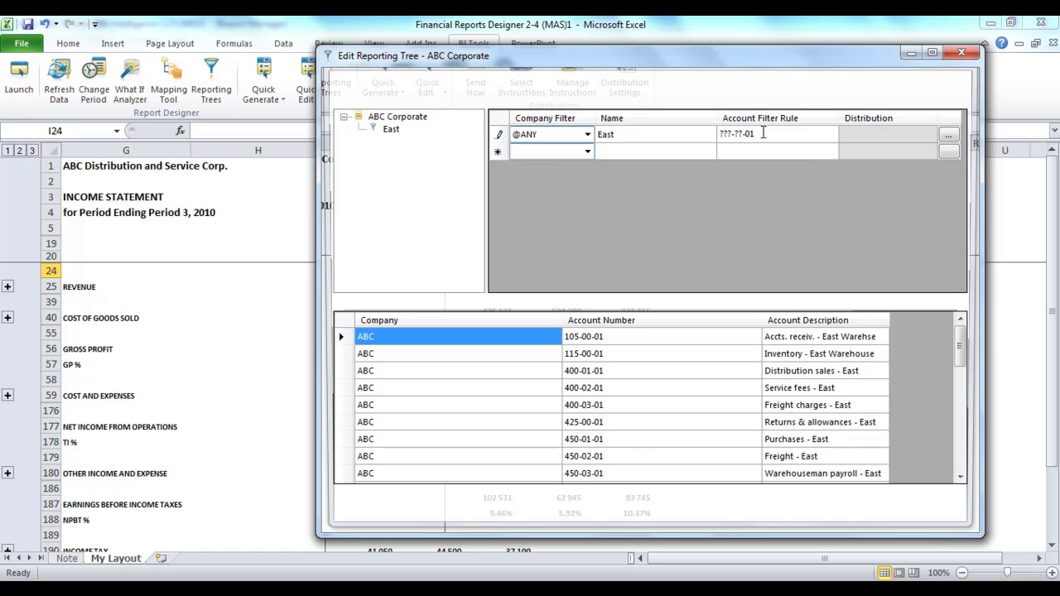
pyautogui.moveTo(764, 131); pyautogui.dragTo(710, 130)
pyautogui.rightClick(734, 139)
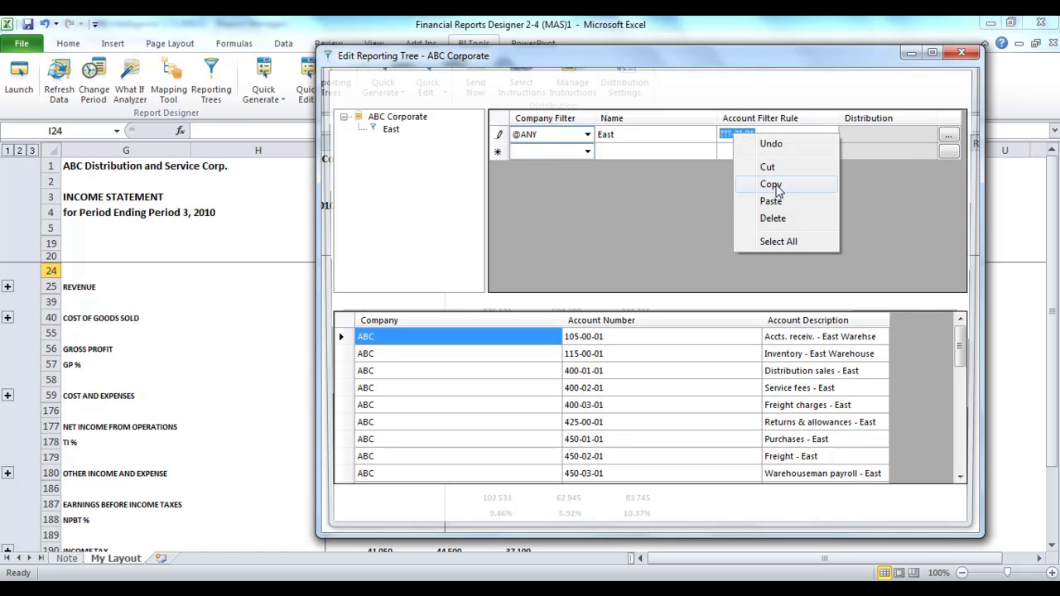
pyautogui.click(772, 185)
pyautogui.click(588, 152)
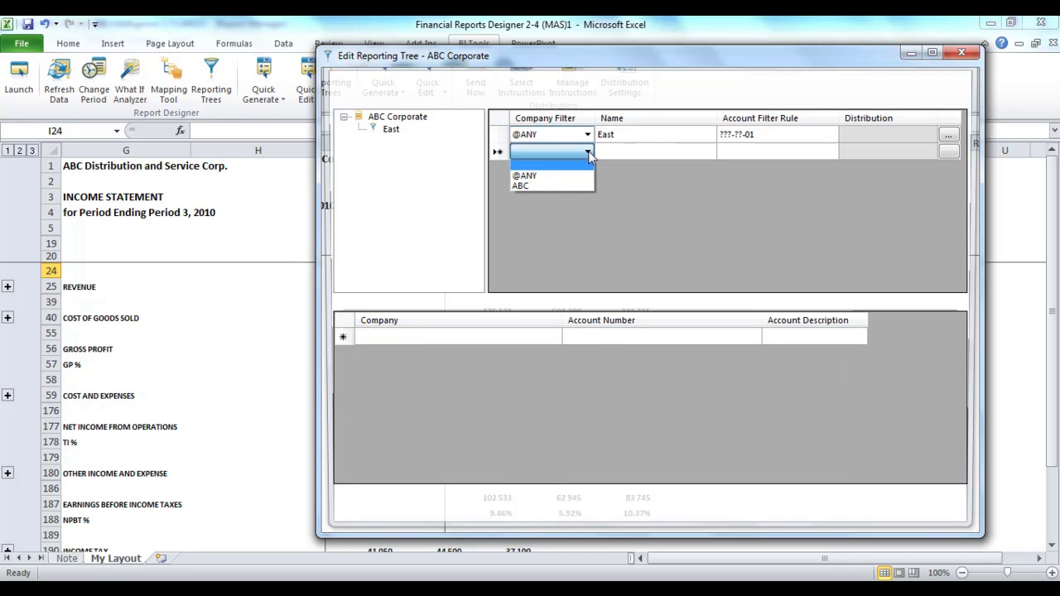
pyautogui.click(524, 176)
pyautogui.click(627, 154)
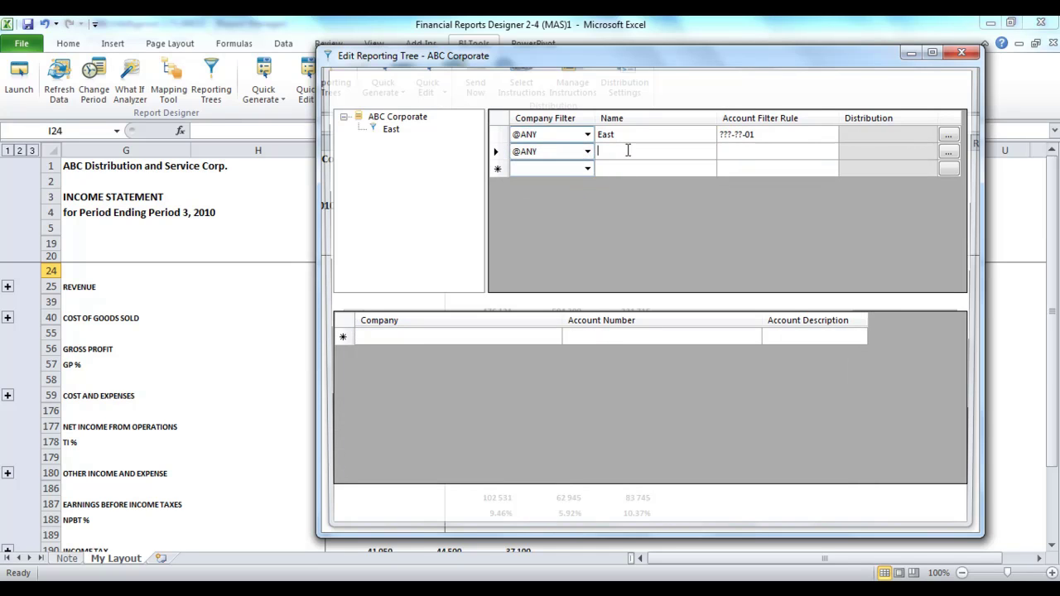
pyautogui.write('West')
pyautogui.click(771, 155)
pyautogui.click(772, 150)
pyautogui.write('???-??-02')
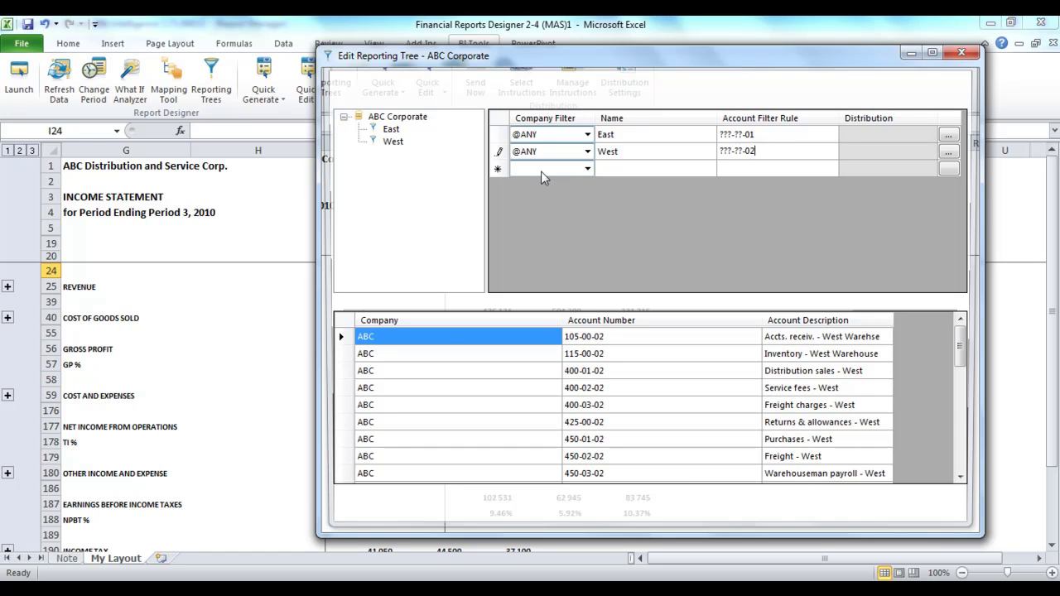
pyautogui.click(587, 170)
pyautogui.click(586, 170)
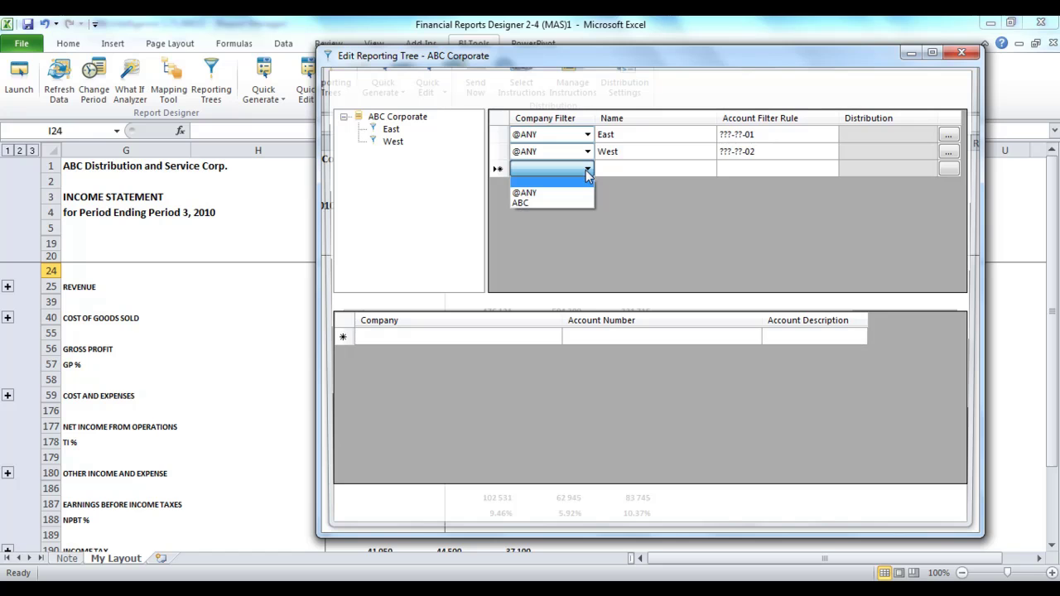
pyautogui.click(581, 195)
pyautogui.click(635, 169)
pyautogui.click(634, 169)
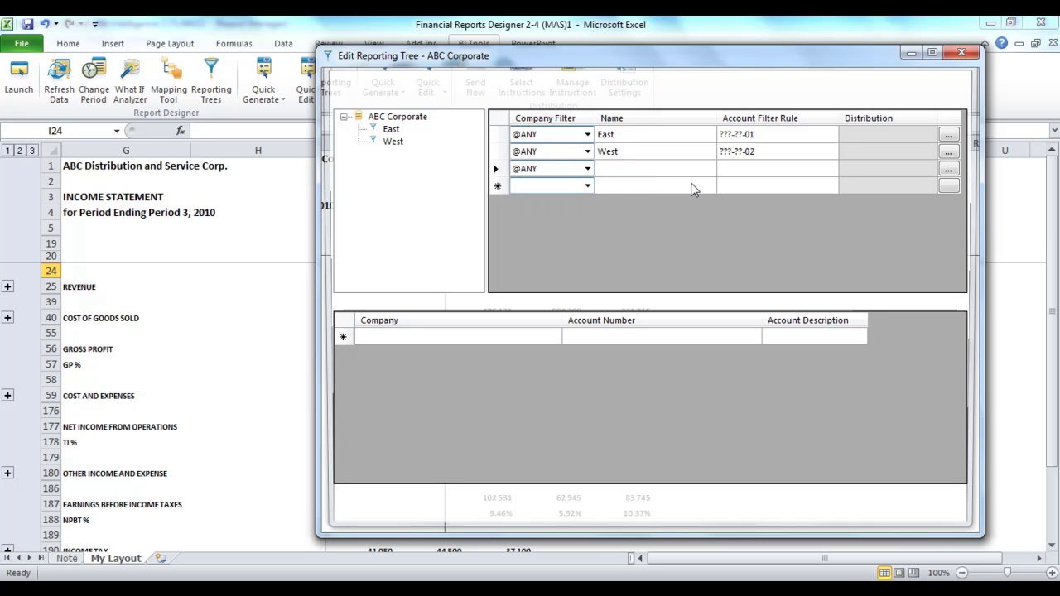
pyautogui.write('Regional')
pyautogui.click(588, 188)
pyautogui.click(588, 188)
pyautogui.click(582, 220)
pyautogui.click(587, 185)
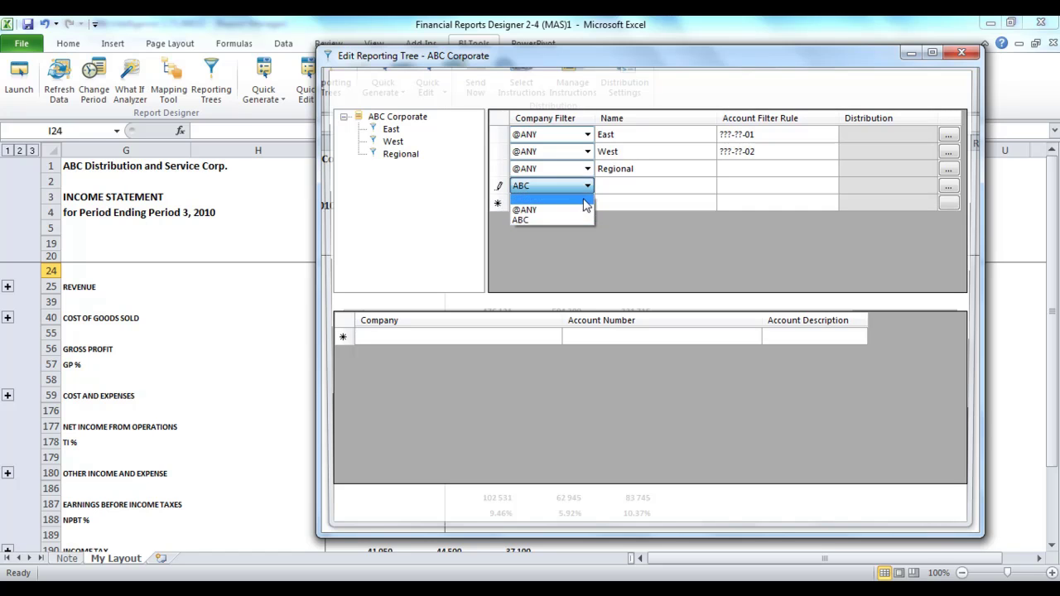
pyautogui.click(546, 206)
pyautogui.click(622, 192)
pyautogui.click(620, 188)
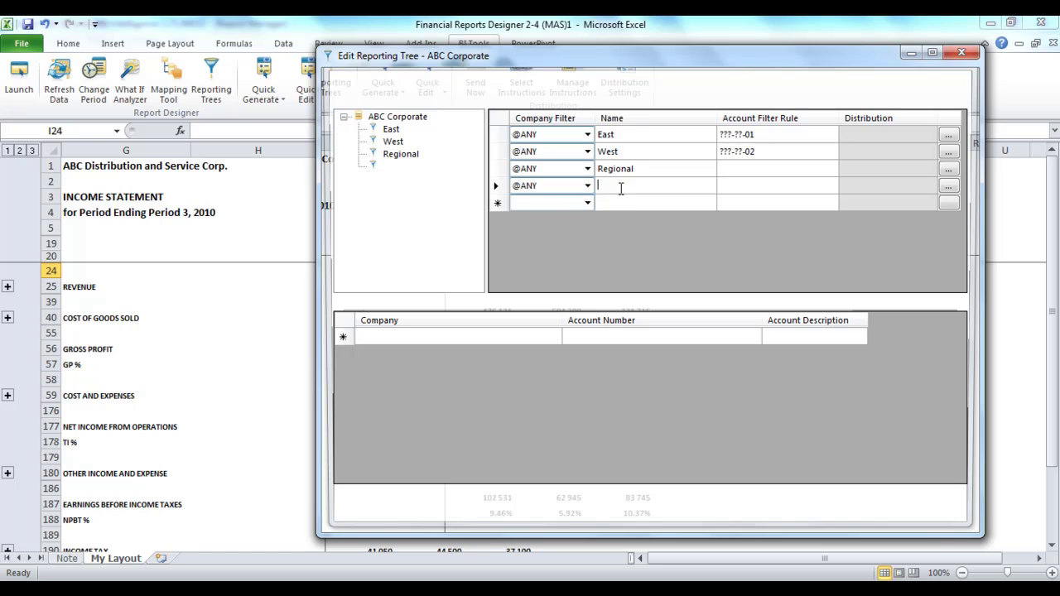
pyautogui.write('H')
pyautogui.click(764, 190)
pyautogui.click(765, 191)
pyautogui.write('???-??-00')
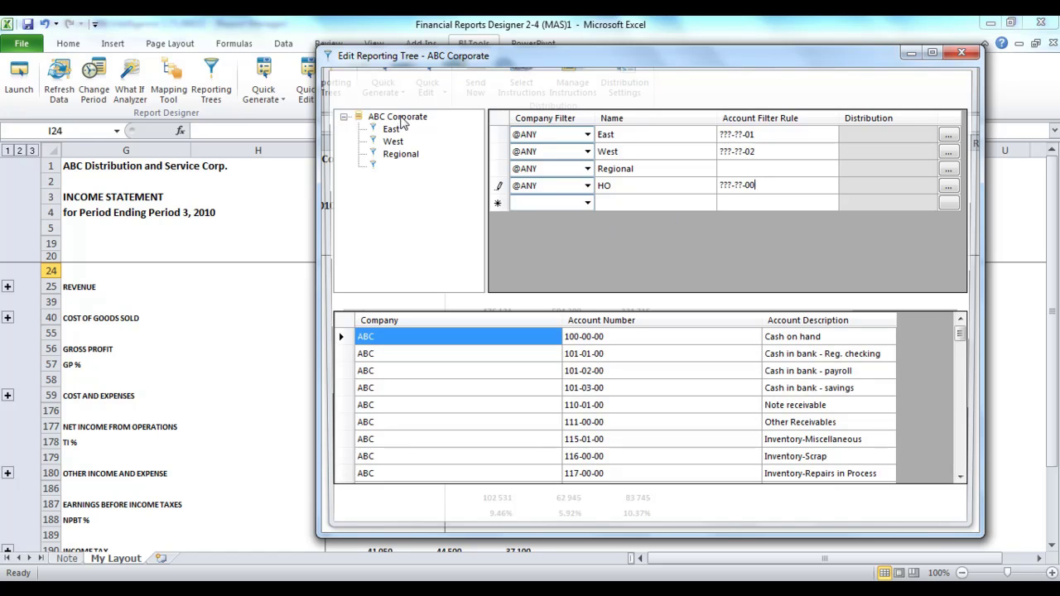
# - Nest the West and East units beneath the Regional unit in the ABC Corporate tree
pyautogui.click(401, 118)
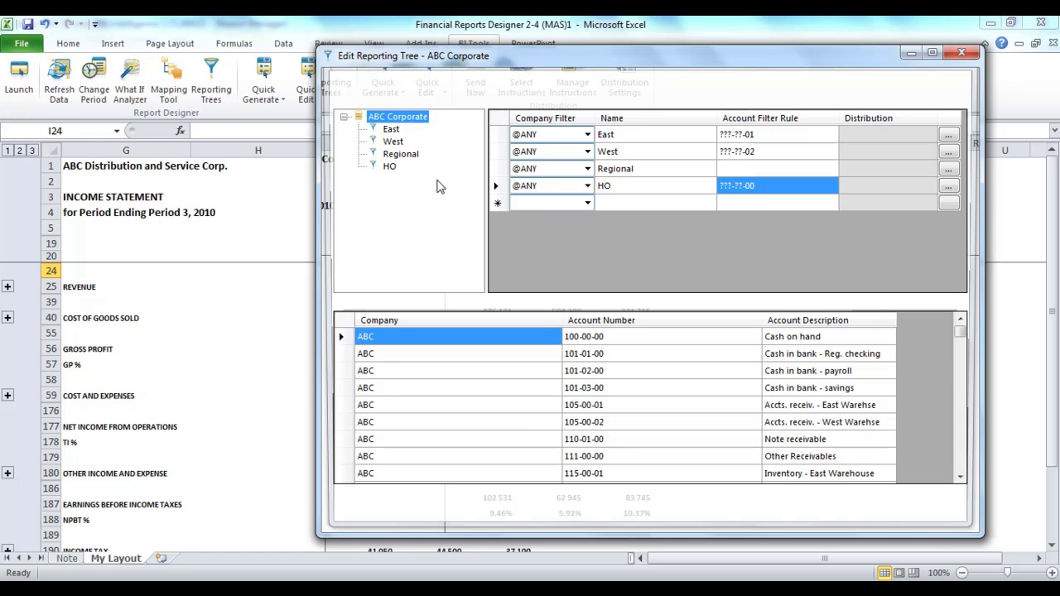
pyautogui.click(393, 141)
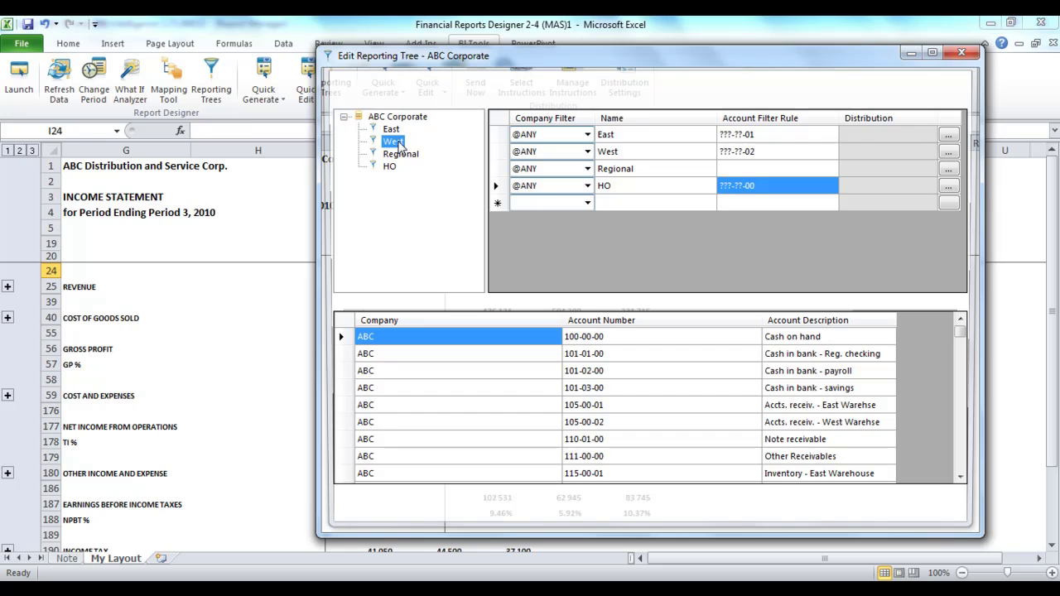
pyautogui.moveTo(402, 147)
pyautogui.mouseDown()
pyautogui.moveTo(408, 154)
pyautogui.moveTo(402, 130)
pyautogui.moveTo(403, 143)
pyautogui.mouseUp()
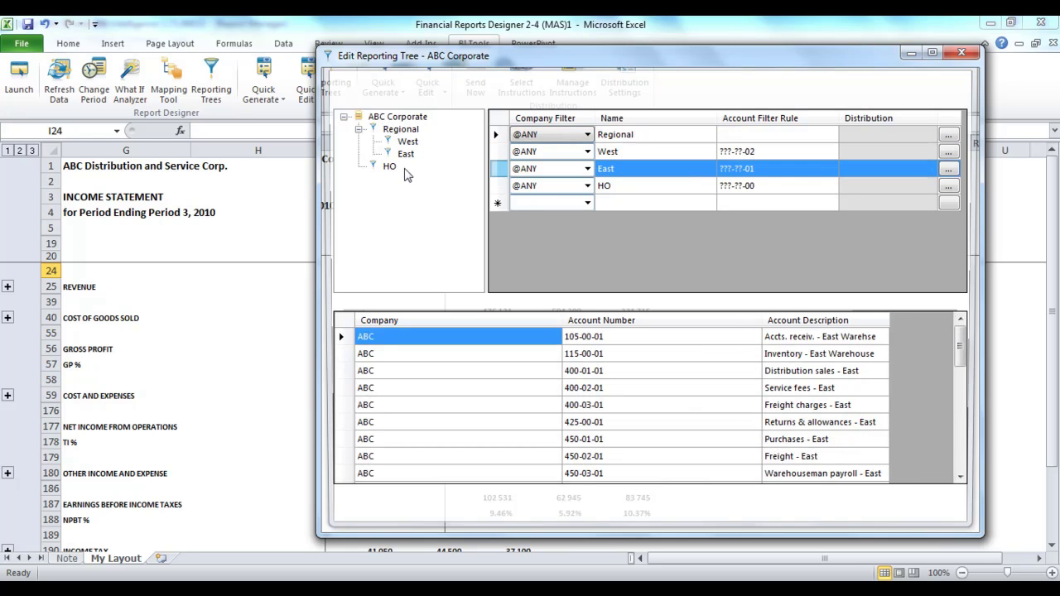
# - Preview the accounts of the HO unit, and apply and save the ABC Corporate reporting tree
pyautogui.click(385, 117)
pyautogui.click(390, 166)
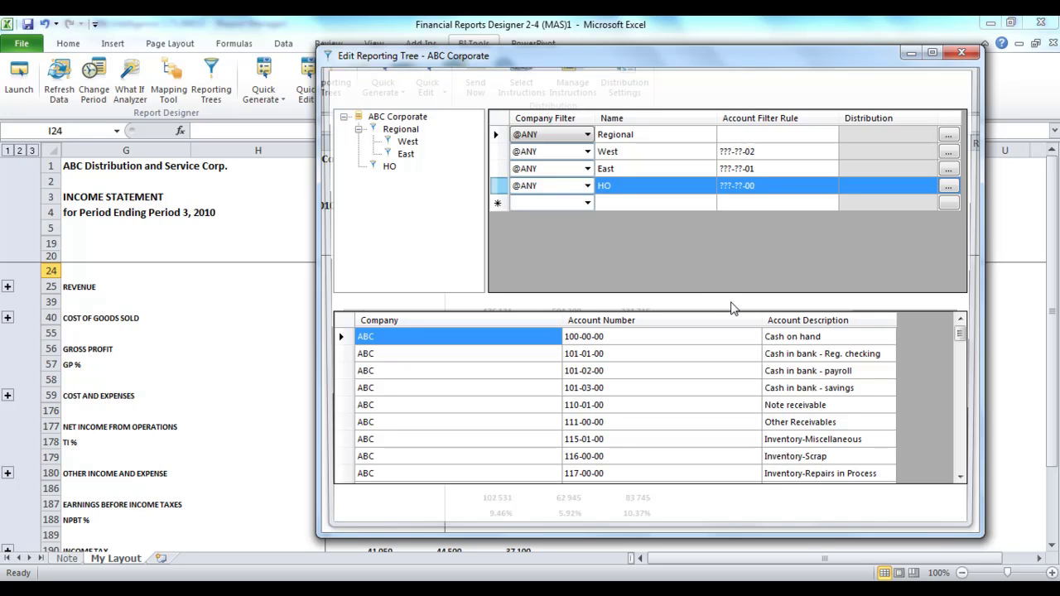
pyautogui.doubleClick(800, 55)
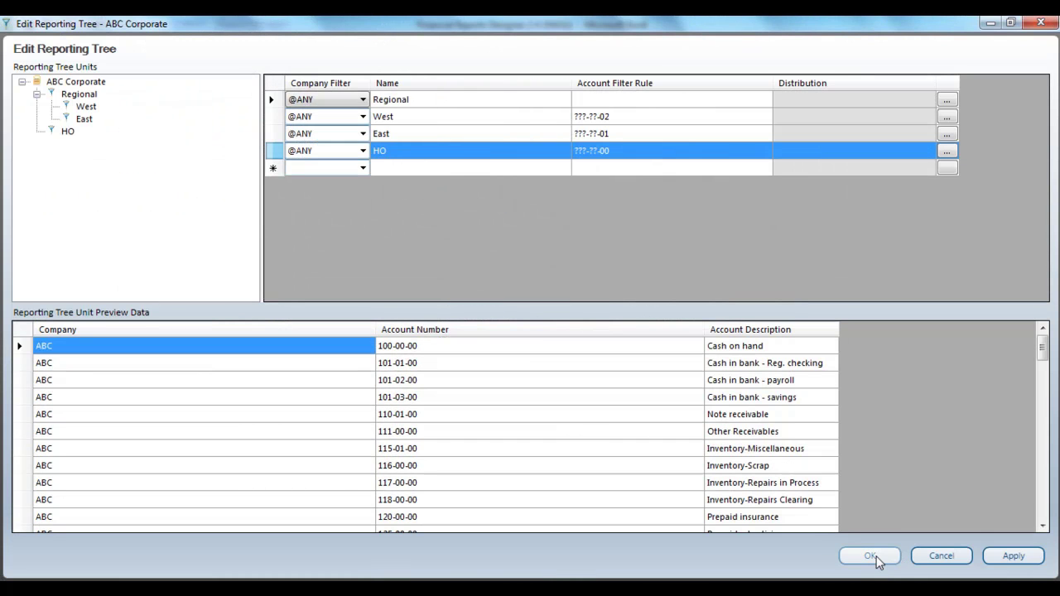
pyautogui.click(1014, 559)
pyautogui.click(891, 562)
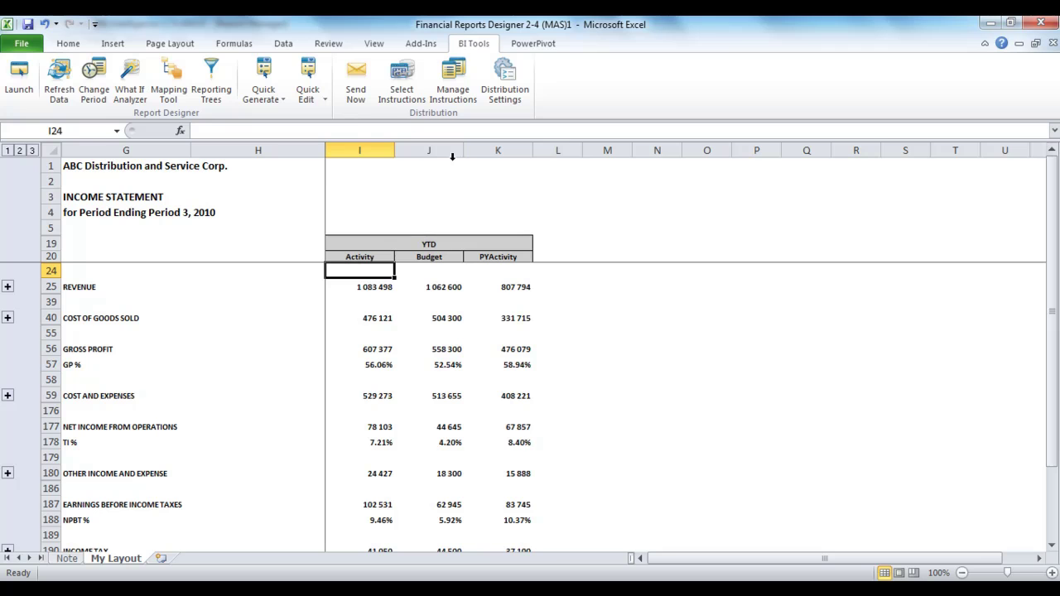
# - Delete the existing My Layout worksheet from the workbook and confirm the permanent removal of its data
pyautogui.click(276, 93)
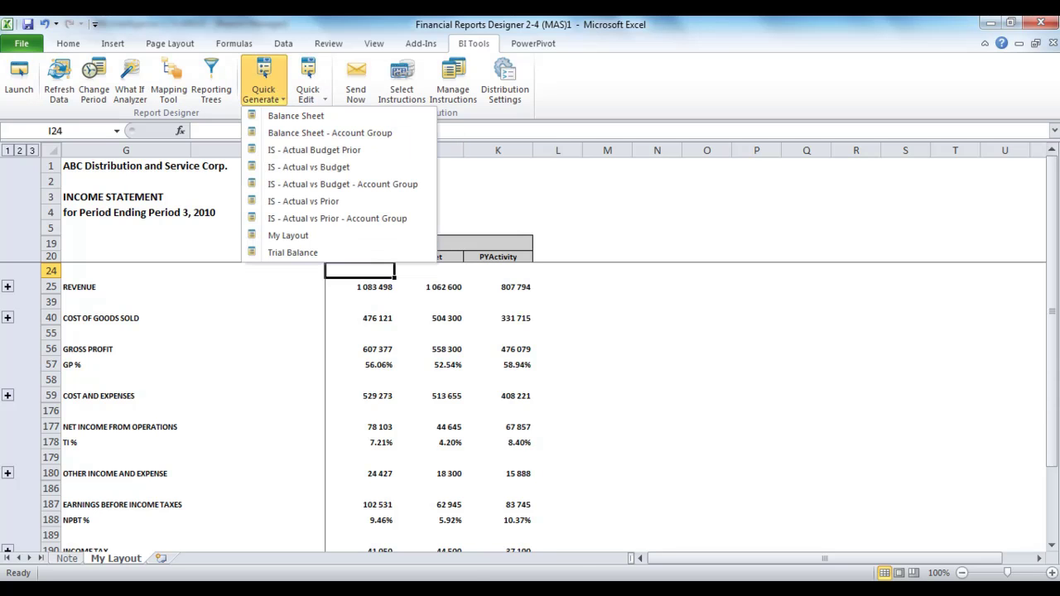
pyautogui.rightClick(117, 559)
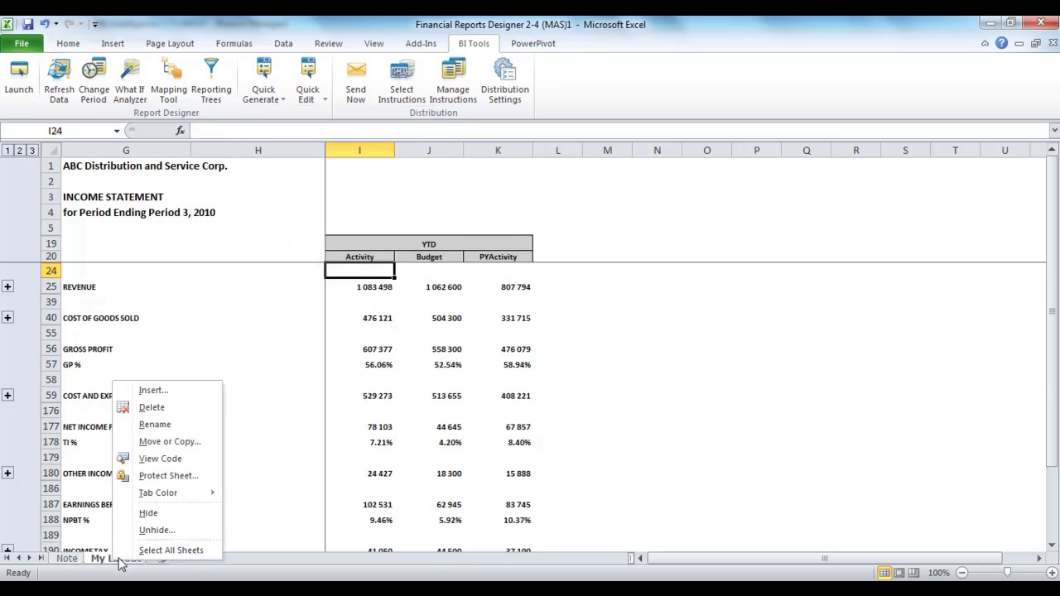
pyautogui.click(149, 409)
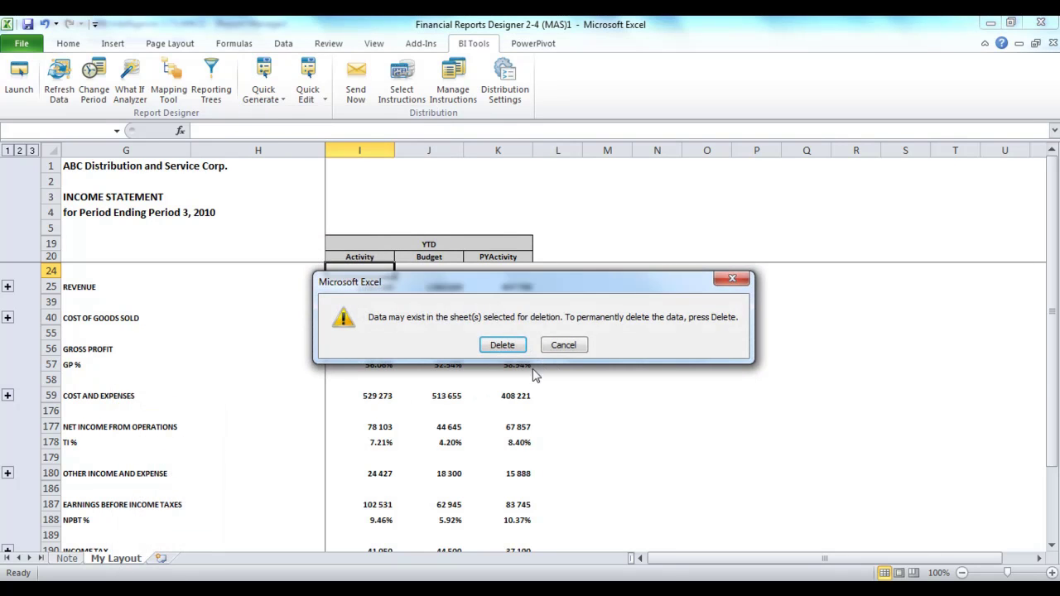
pyautogui.click(502, 346)
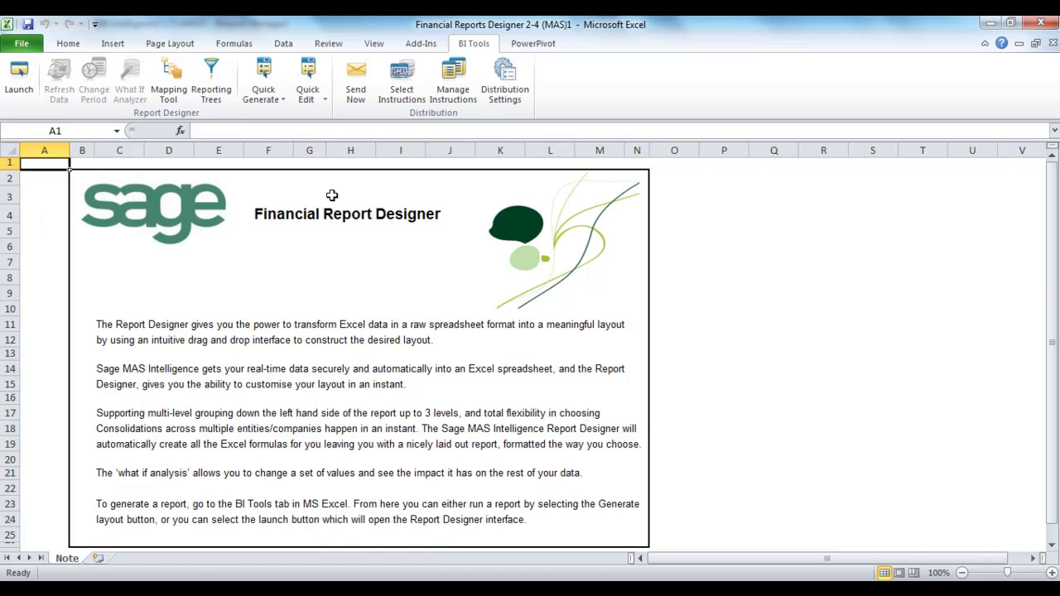
# - Open the saved My Layout for quick editing and assign the ABC Corporate reporting tree to it
pyautogui.click(274, 91)
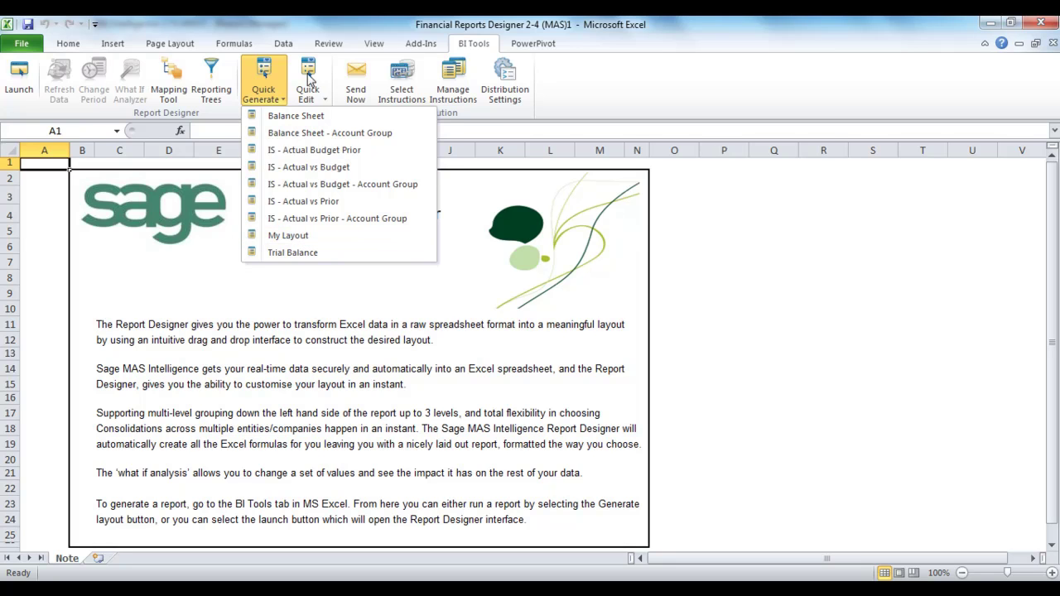
pyautogui.click(309, 85)
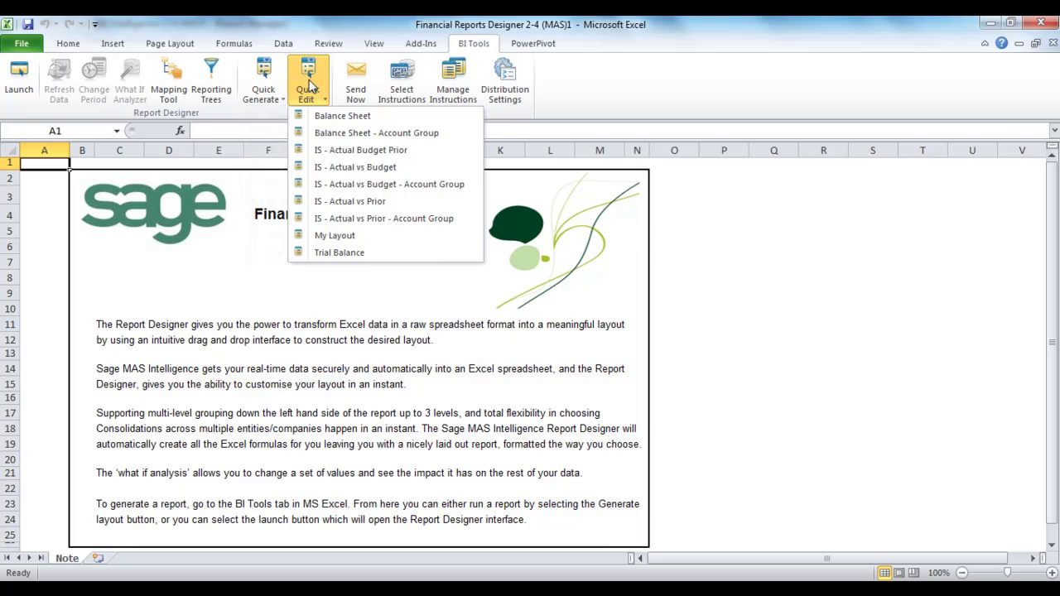
pyautogui.click(336, 235)
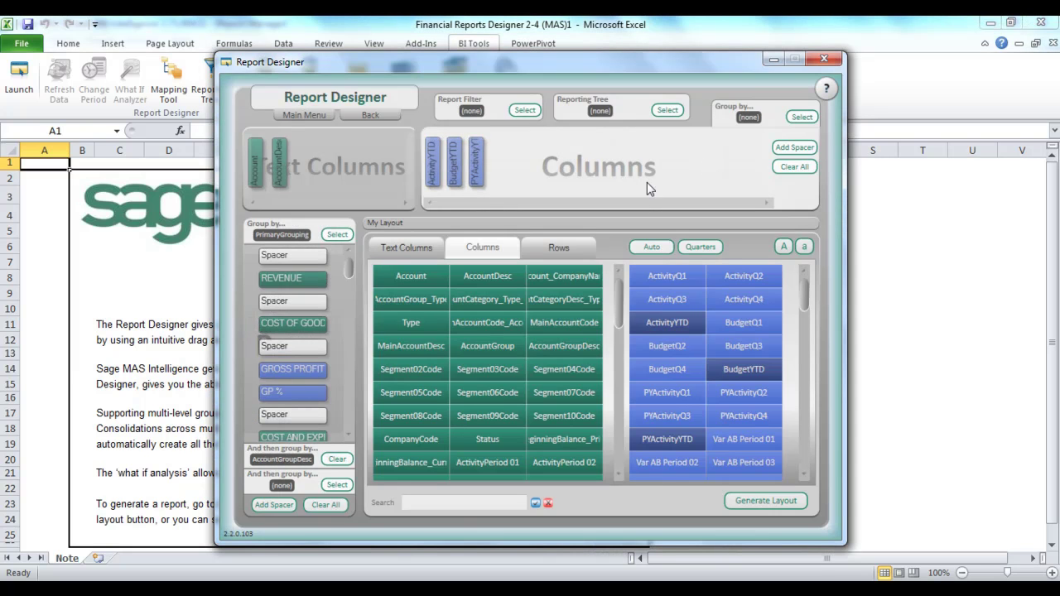
pyautogui.click(666, 110)
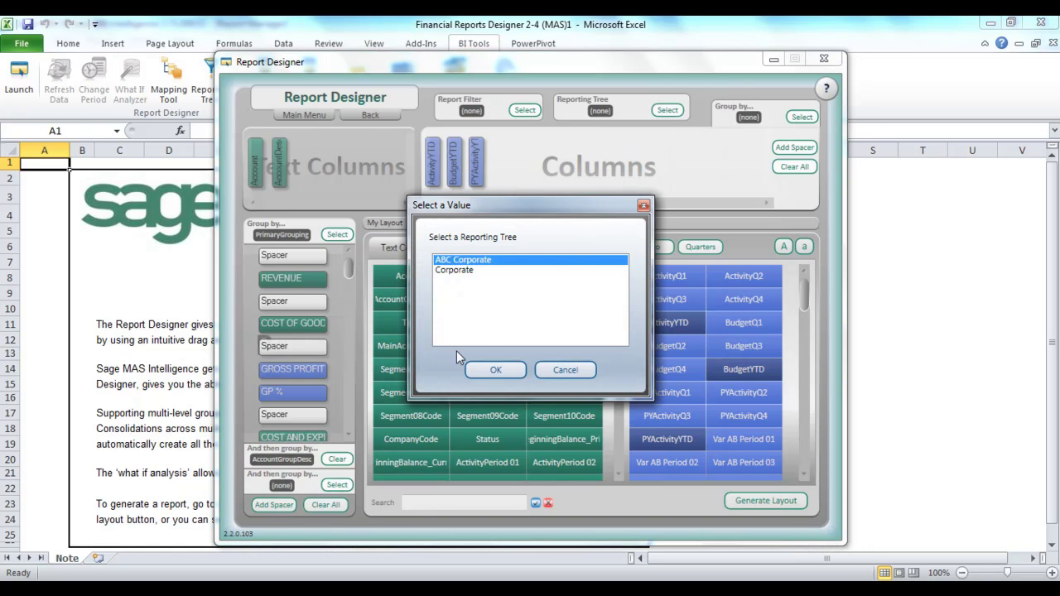
pyautogui.click(504, 370)
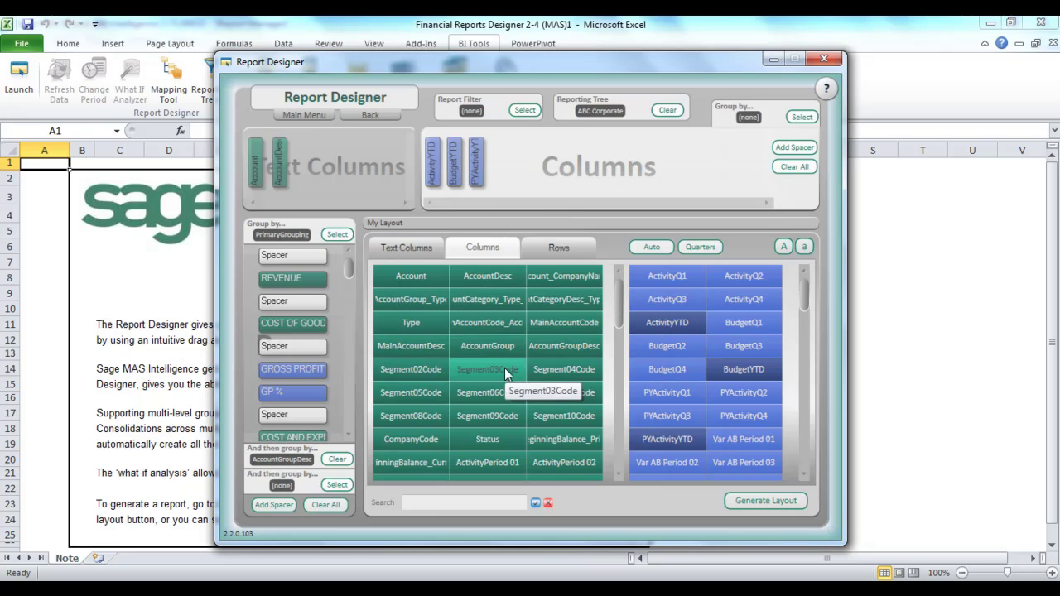
# - Generate the layout for only the Regional, West and East units of the ABC Corporate tree, leaving out HO
pyautogui.click(774, 504)
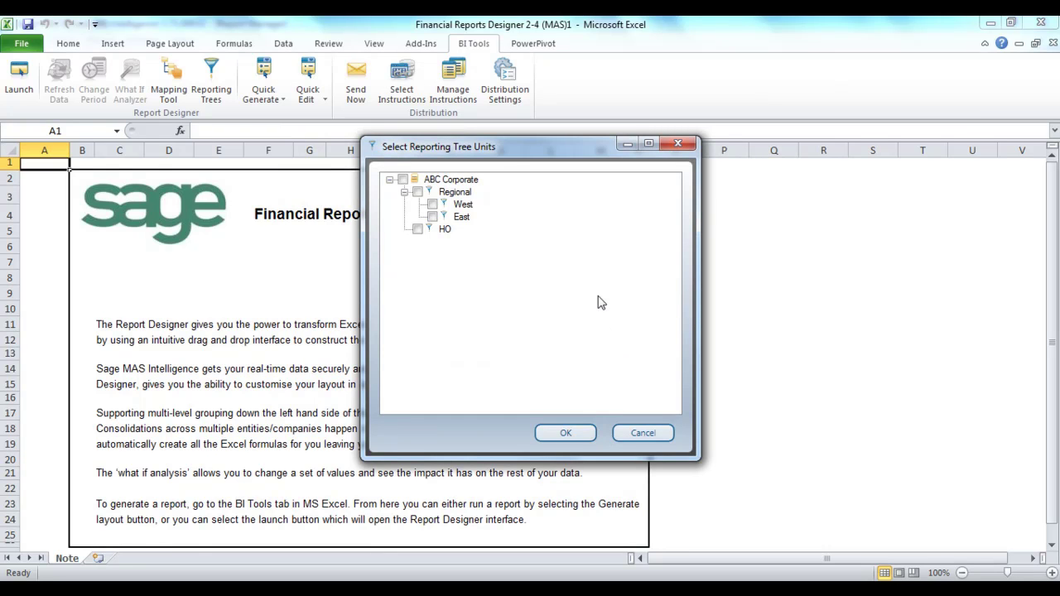
pyautogui.click(403, 179)
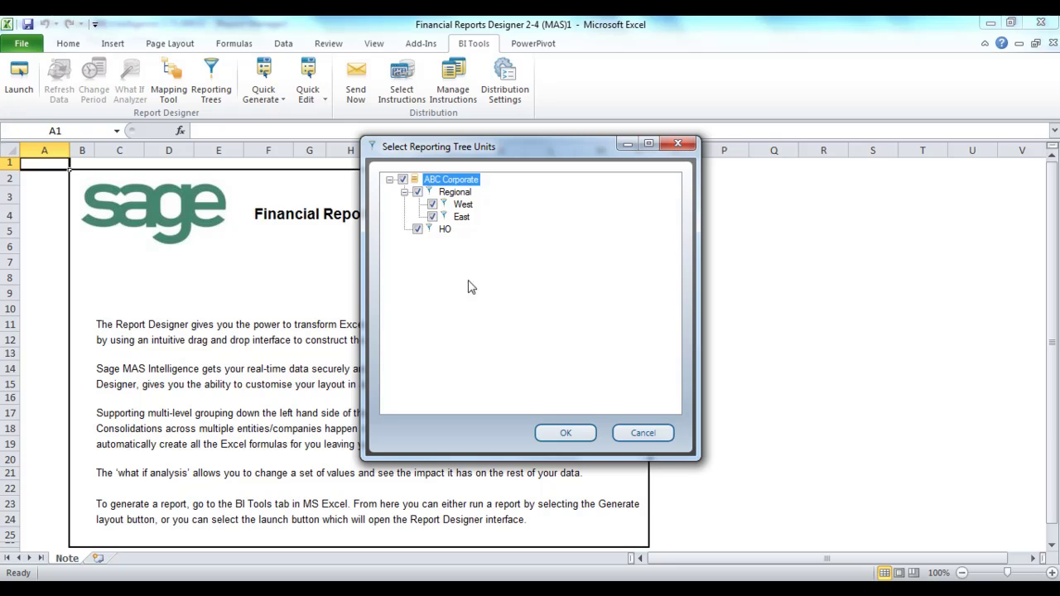
pyautogui.click(403, 180)
pyautogui.click(417, 192)
pyautogui.click(433, 204)
pyautogui.click(432, 217)
pyautogui.click(564, 433)
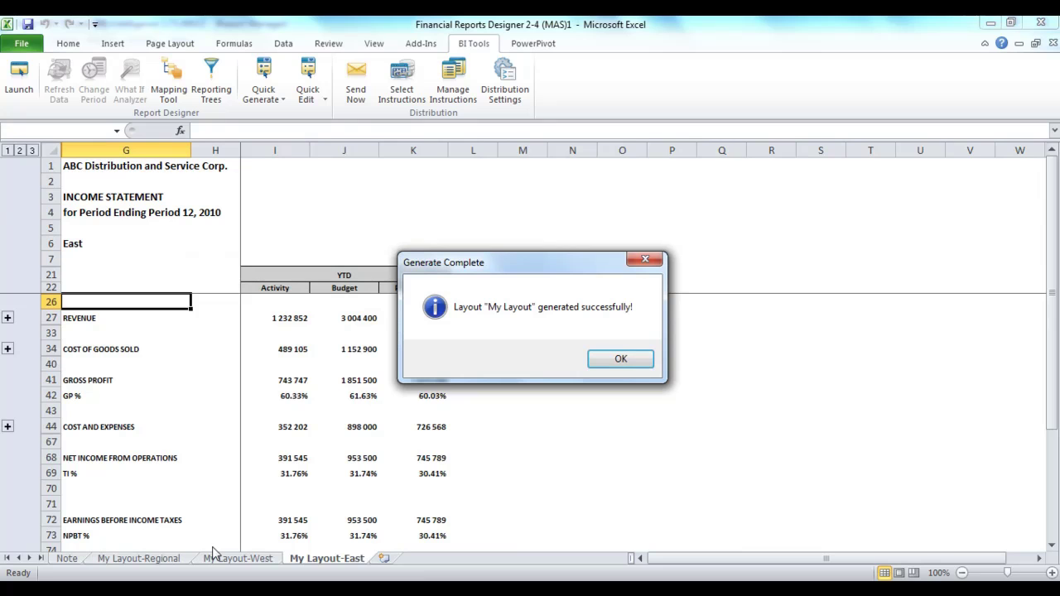
pyautogui.click(621, 359)
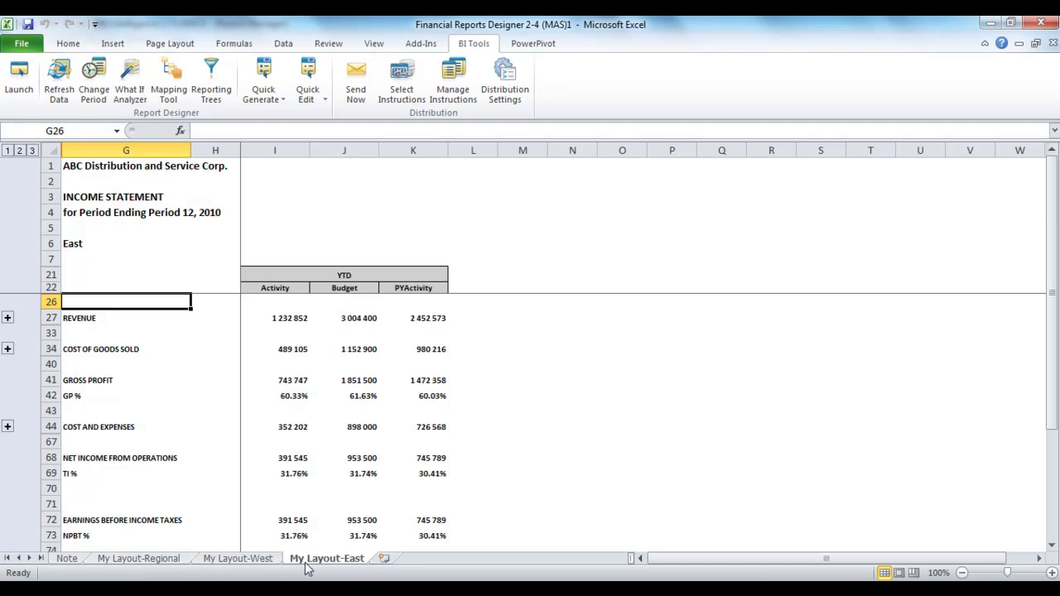
# - Review the generated income statements for the Regional, West and East units, checking the unit name in each header
pyautogui.click(153, 562)
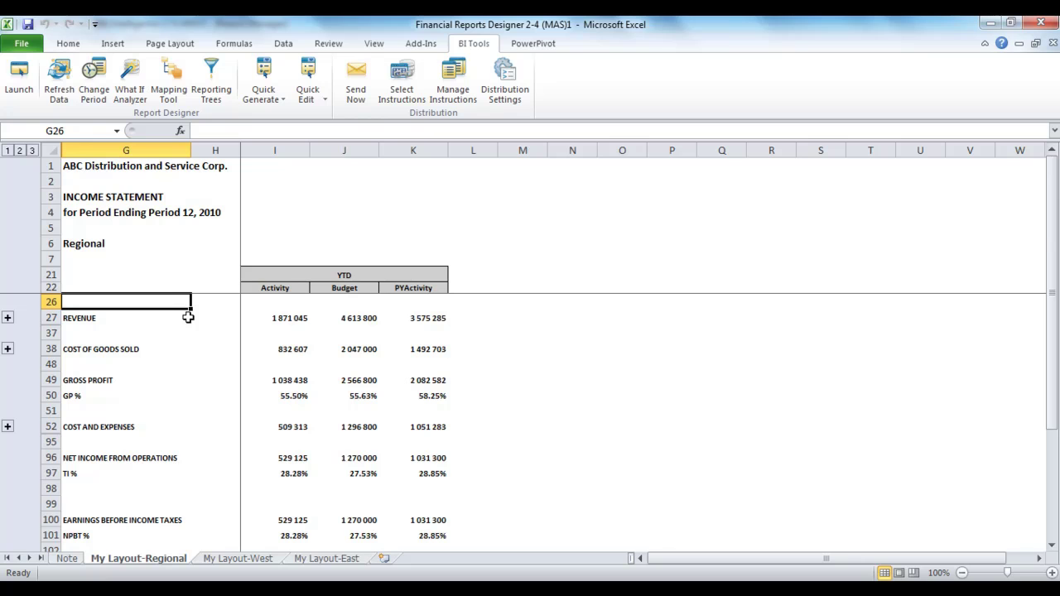
pyautogui.click(237, 559)
pyautogui.click(73, 243)
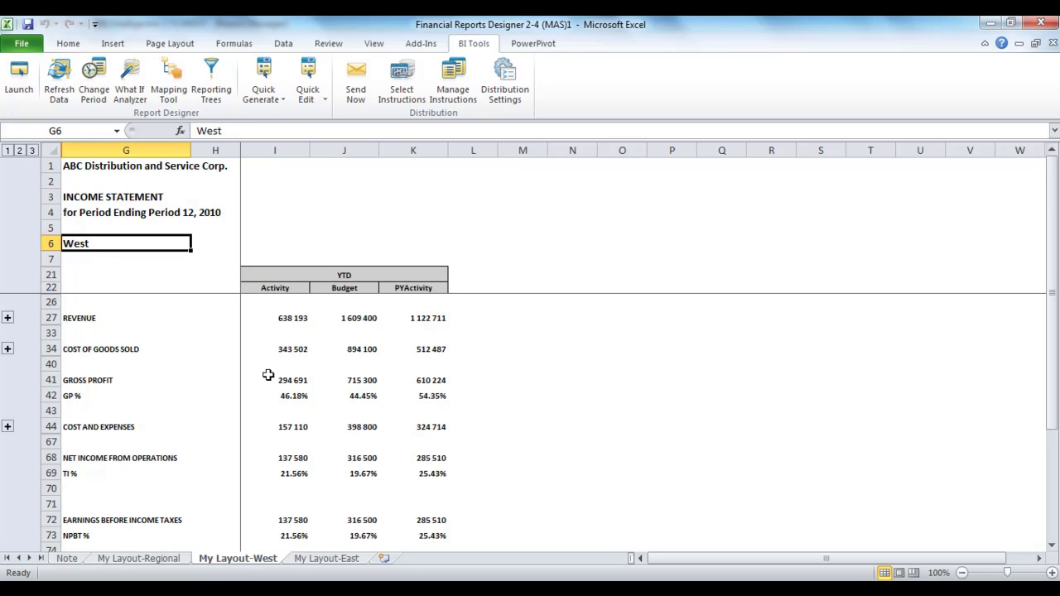
pyautogui.click(345, 560)
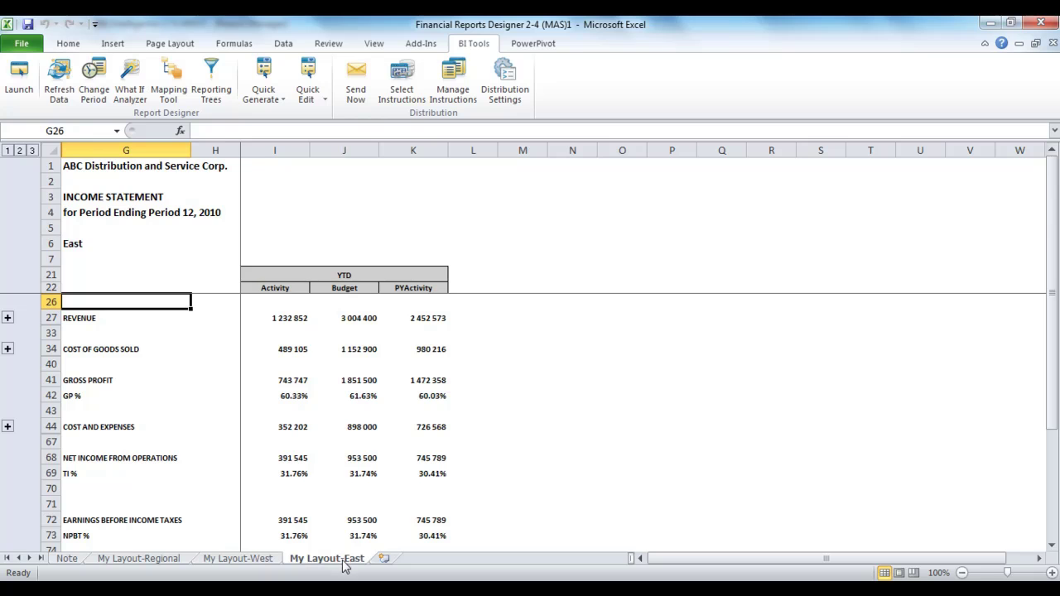
pyautogui.click(73, 244)
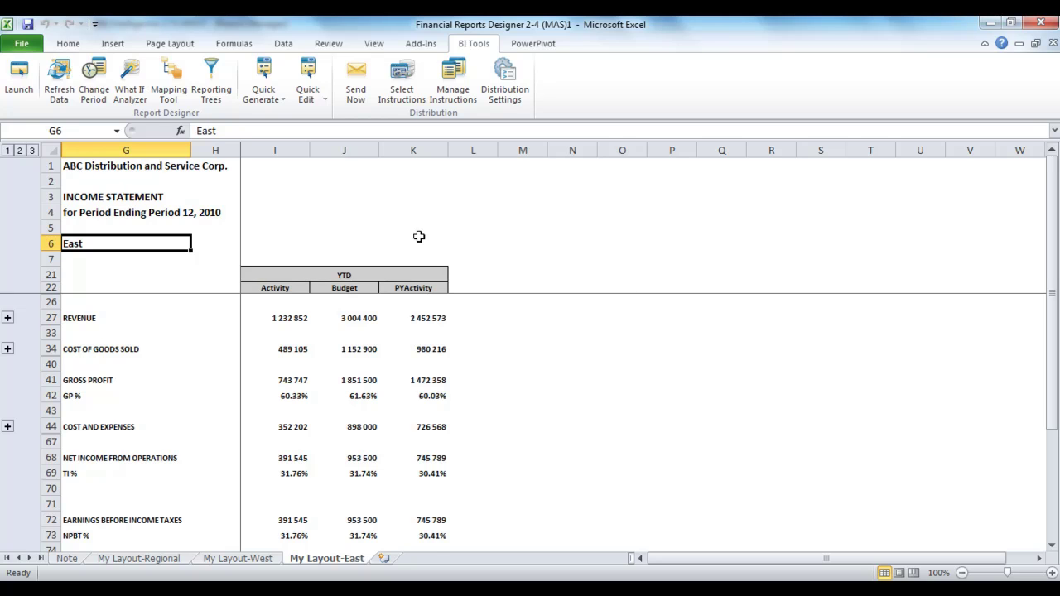
# - Review the email distribution settings and accept them with the Use My Outlook Profile option
pyautogui.click(355, 91)
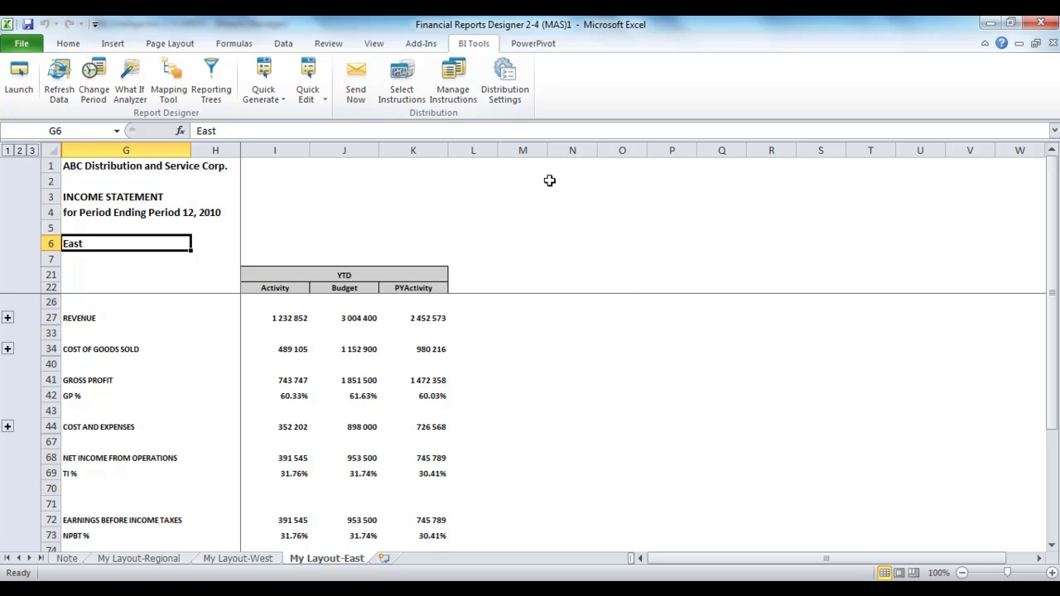
pyautogui.click(507, 83)
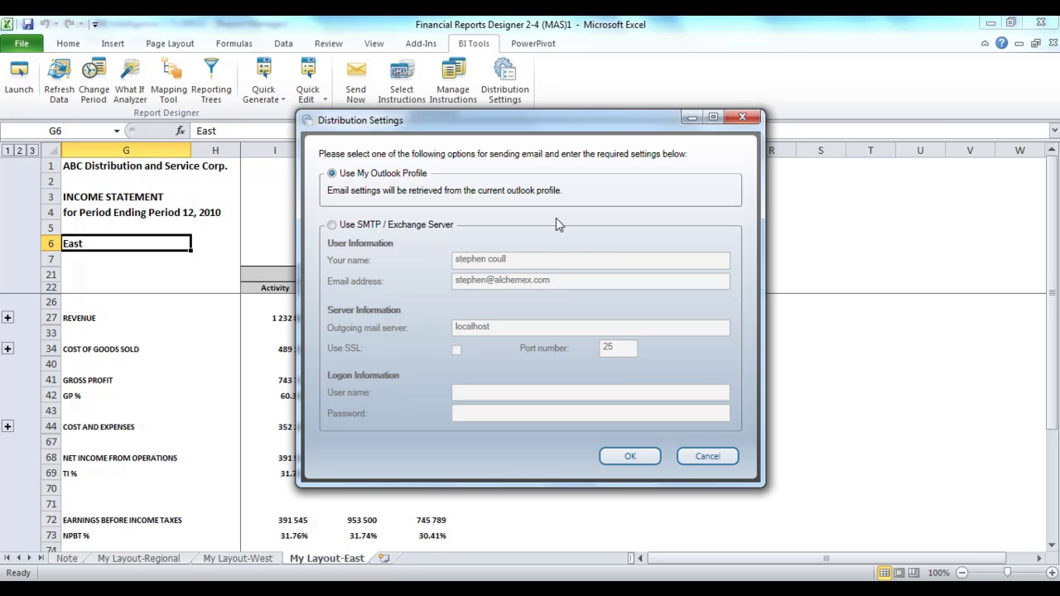
pyautogui.click(646, 458)
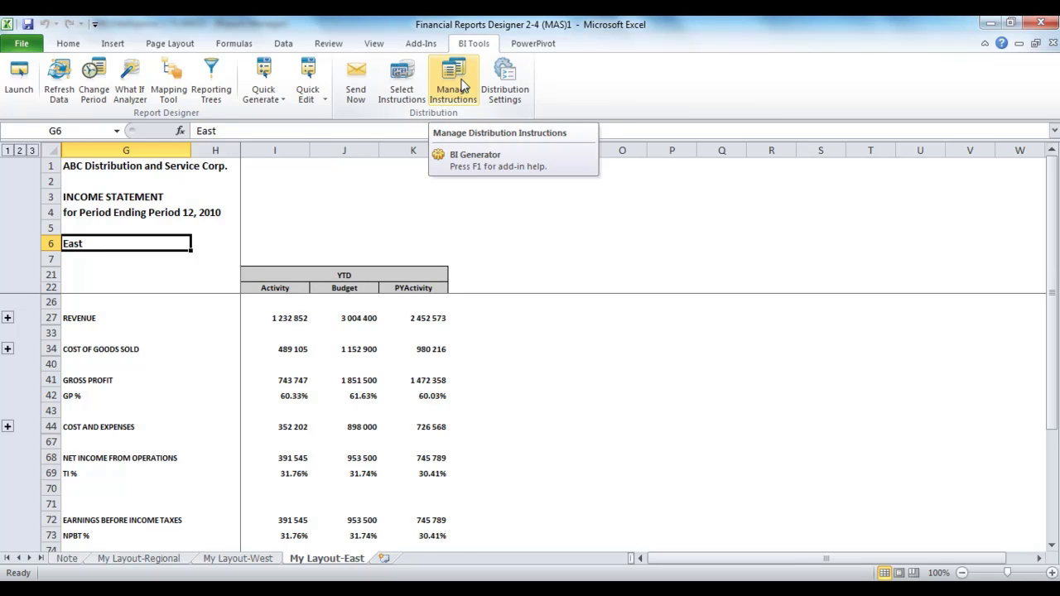
# - Add a new distribution instruction named Regional Instr
pyautogui.click(462, 86)
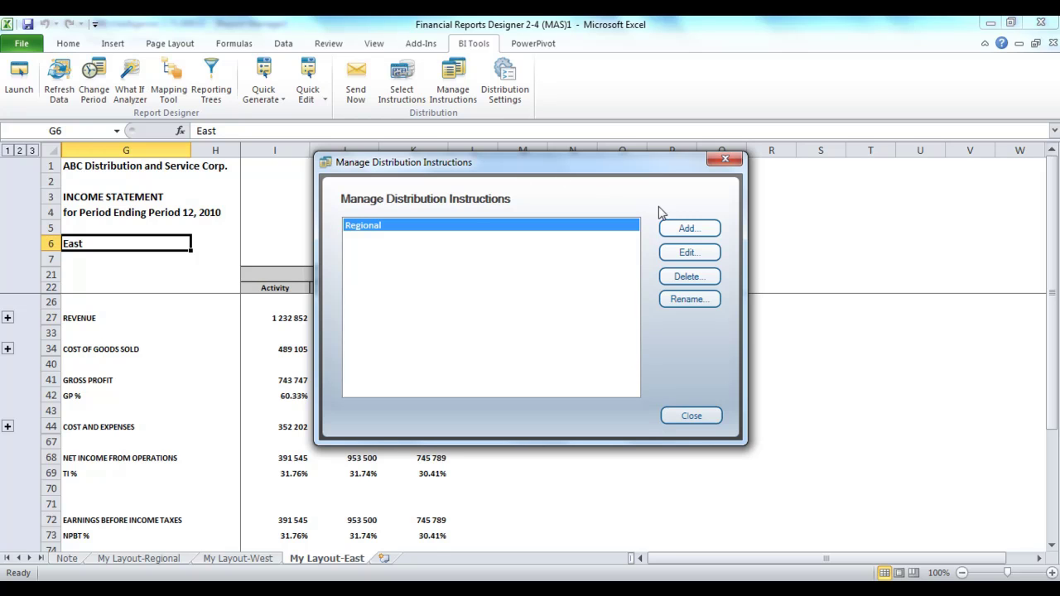
pyautogui.click(709, 229)
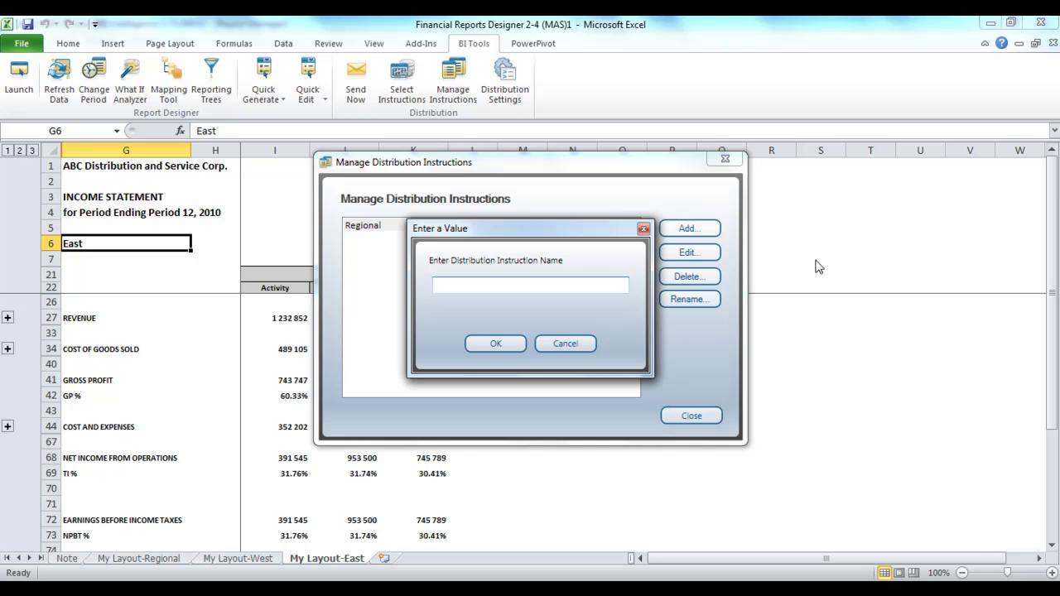
pyautogui.write('Regional Instr')
pyautogui.click(497, 345)
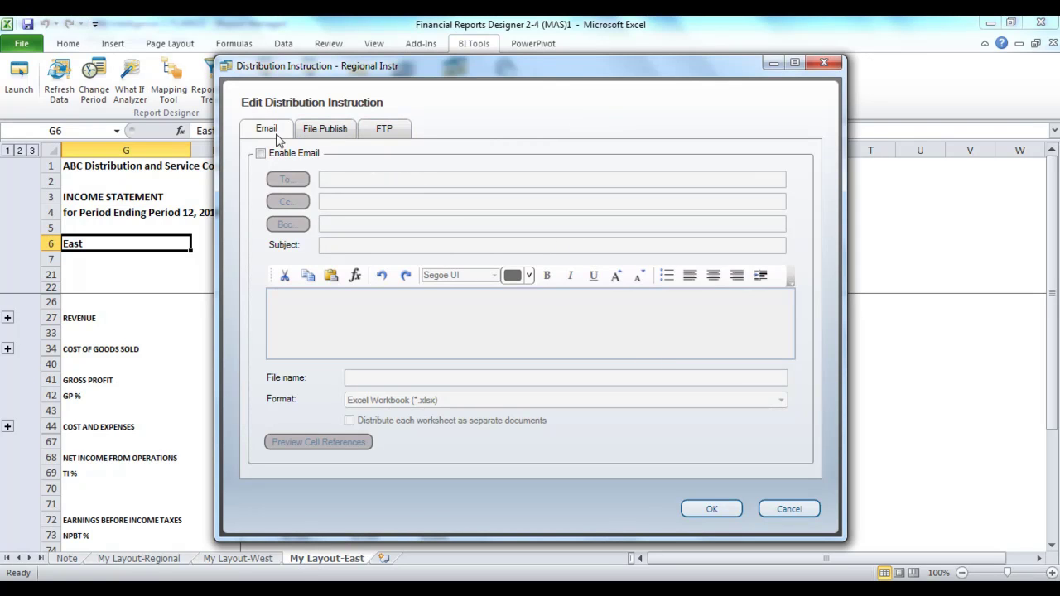
# - Look over the file publish and FTP options, and enable email with a recipient from the address book in the To field
pyautogui.click(328, 131)
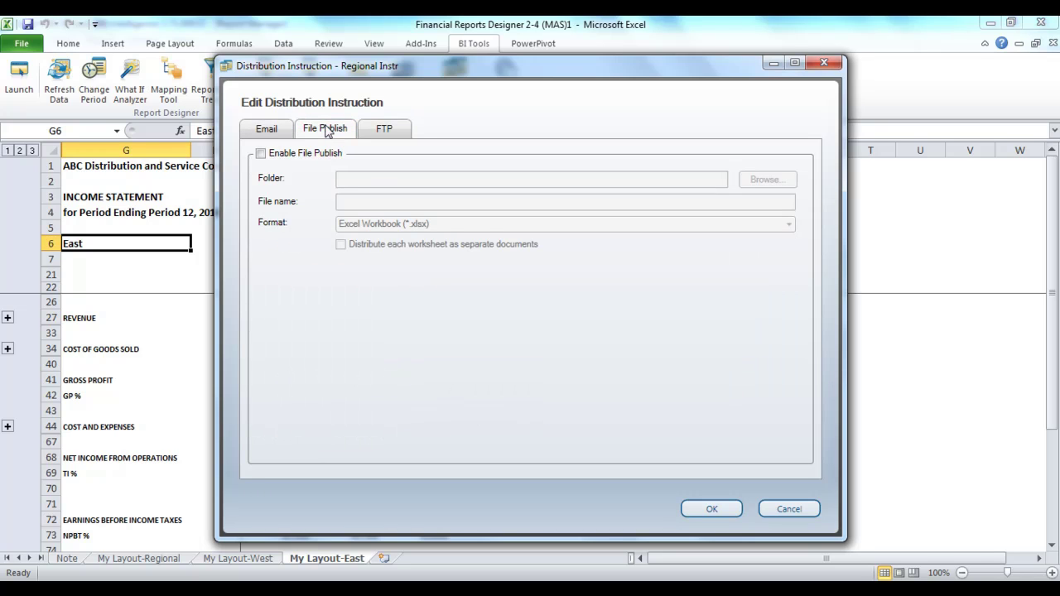
pyautogui.click(385, 136)
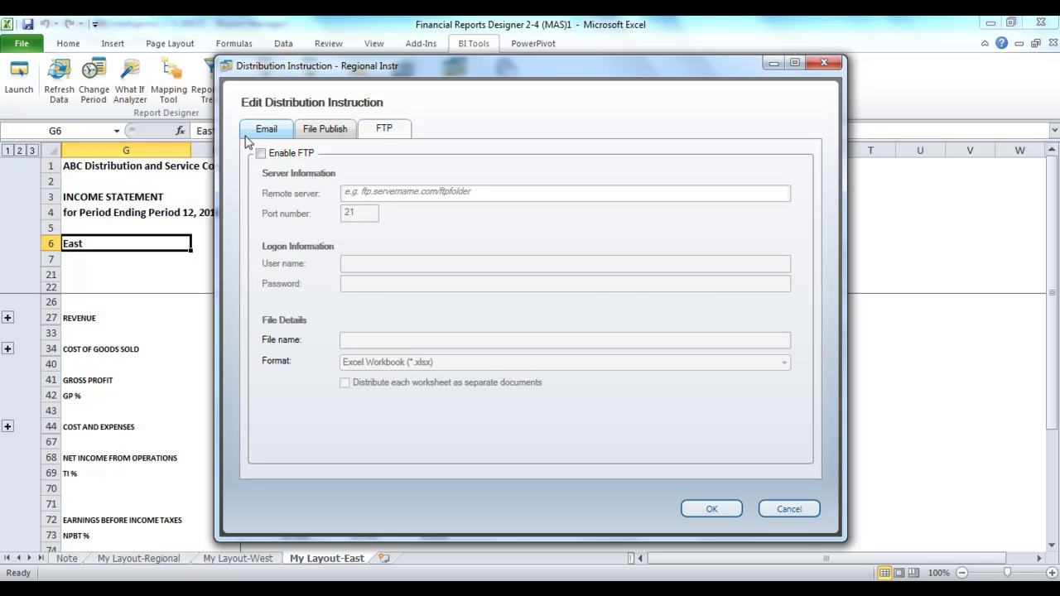
pyautogui.click(270, 136)
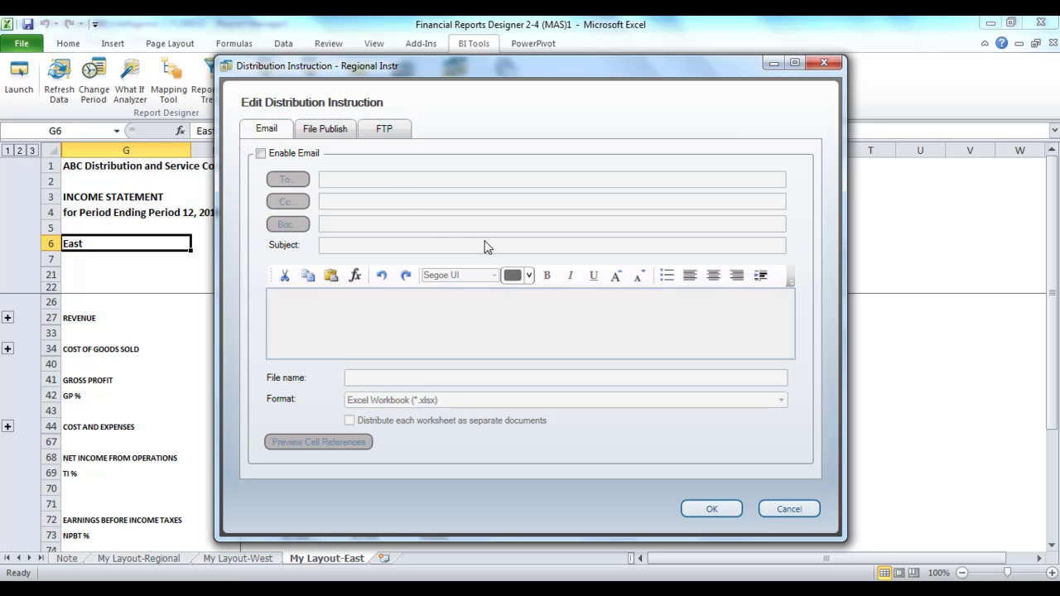
pyautogui.click(261, 154)
pyautogui.click(287, 179)
pyautogui.write('step')
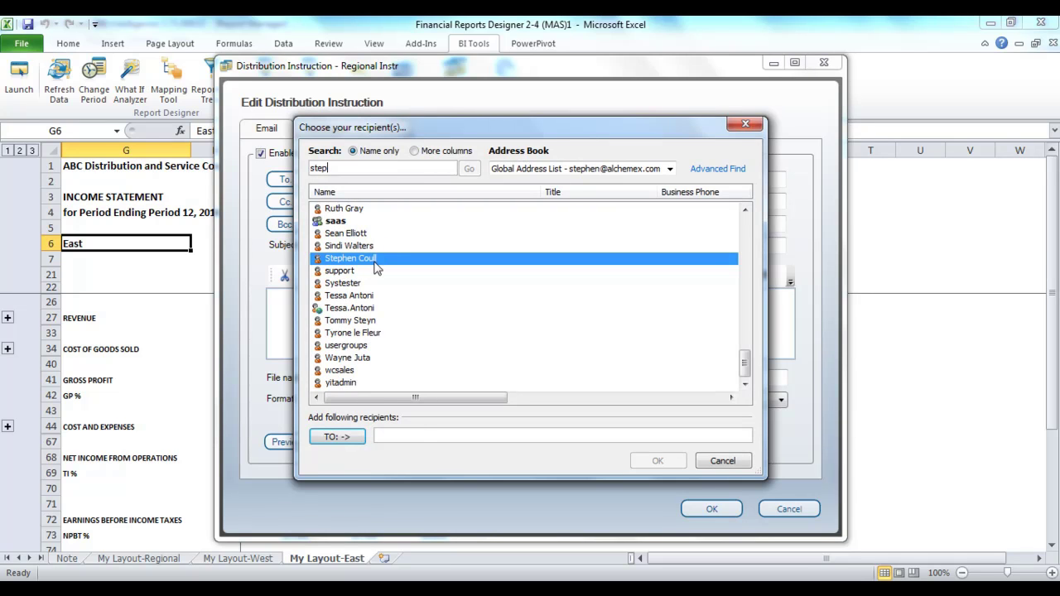
pyautogui.doubleClick(365, 258)
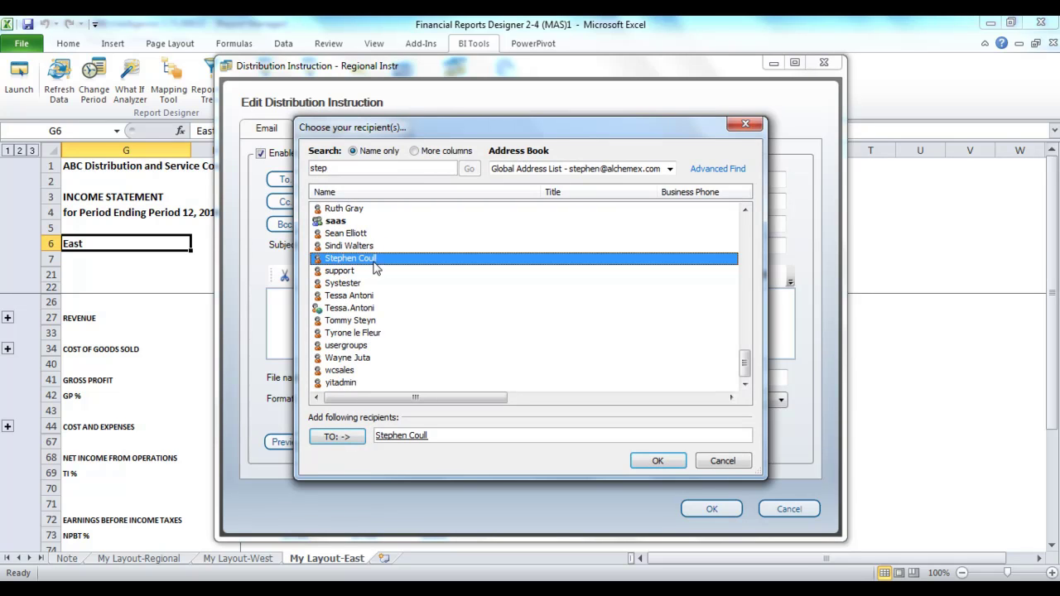
pyautogui.click(663, 461)
# - Set the email subject to "ABC Financial Pack"
pyautogui.click(367, 244)
pyautogui.write('ABC Finan')
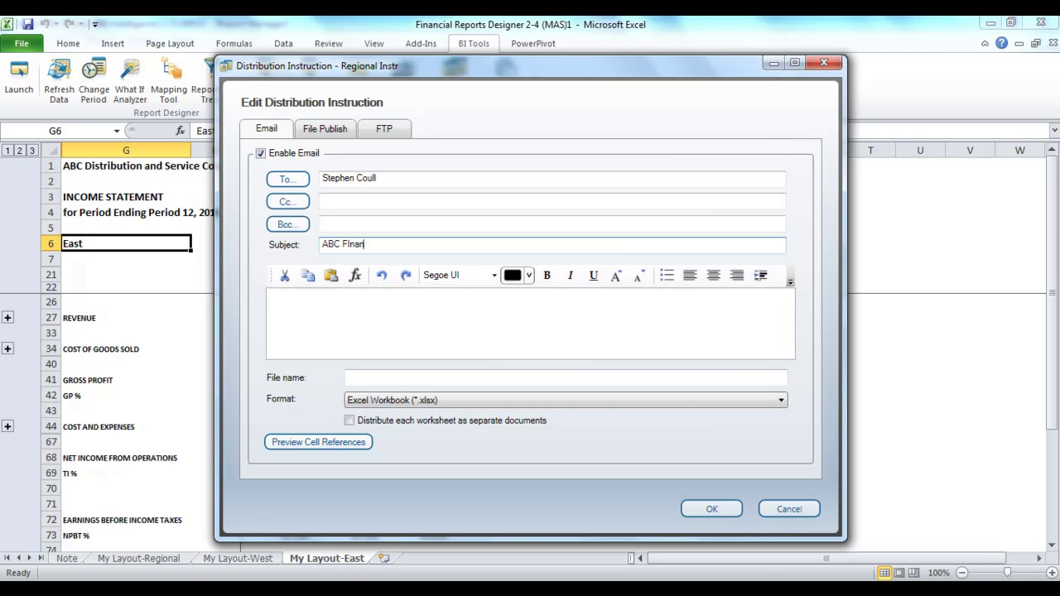
pyautogui.write('cial Packs')
pyautogui.press('BackSpace')
pyautogui.click(351, 244)
pyautogui.press('BackSpace')
pyautogui.write('i')
pyautogui.press('Tab')
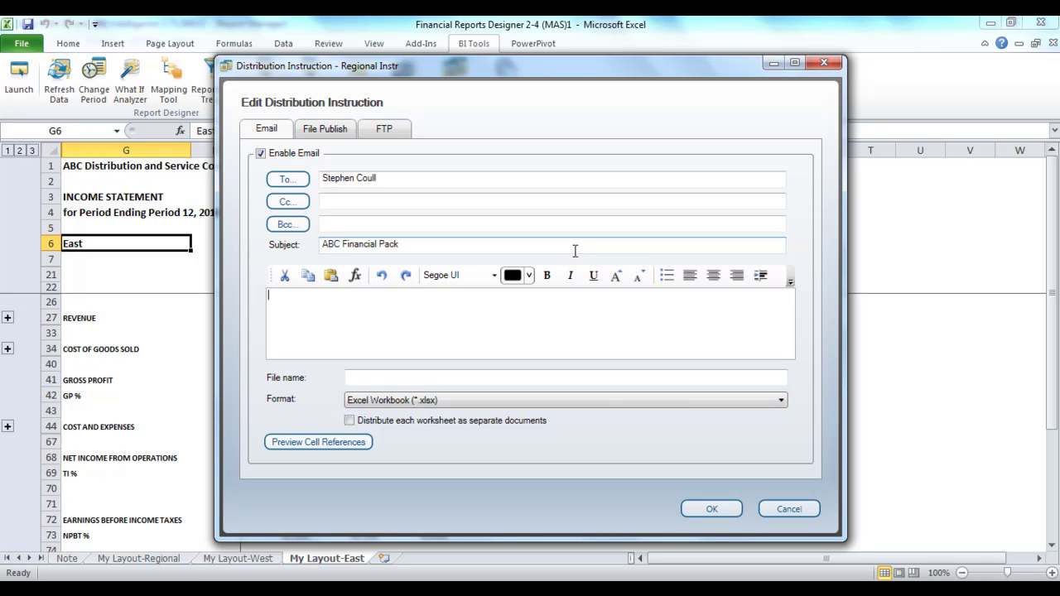
# - Start the email body with a greeting to the recipient by first name and, after a blank line, "Please find your"
pyautogui.write('Hi Joe,')
pyautogui.press('Return')
pyautogui.press('Return')
pyautogui.write('Please find your')
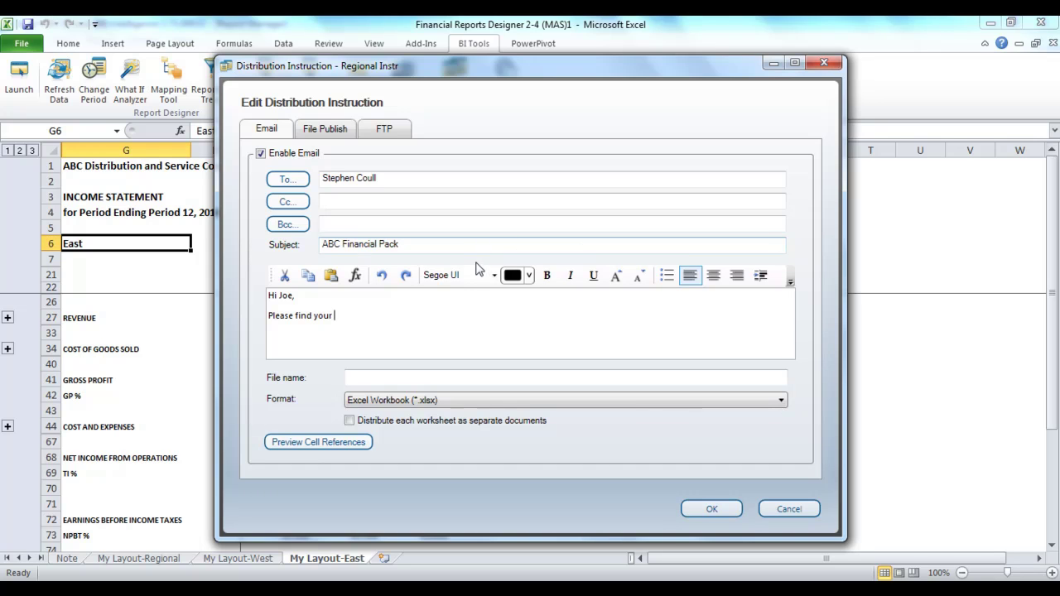
# - Insert a reference to cell G1 of the My Layout-East sheet after "Please find your" and preview the cell references
pyautogui.click(360, 281)
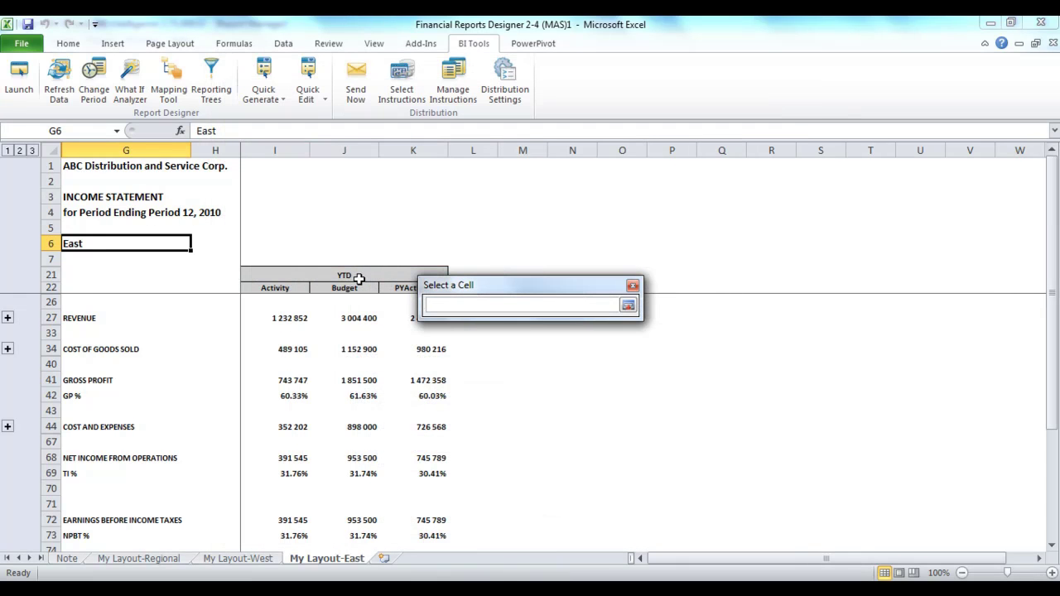
pyautogui.click(88, 165)
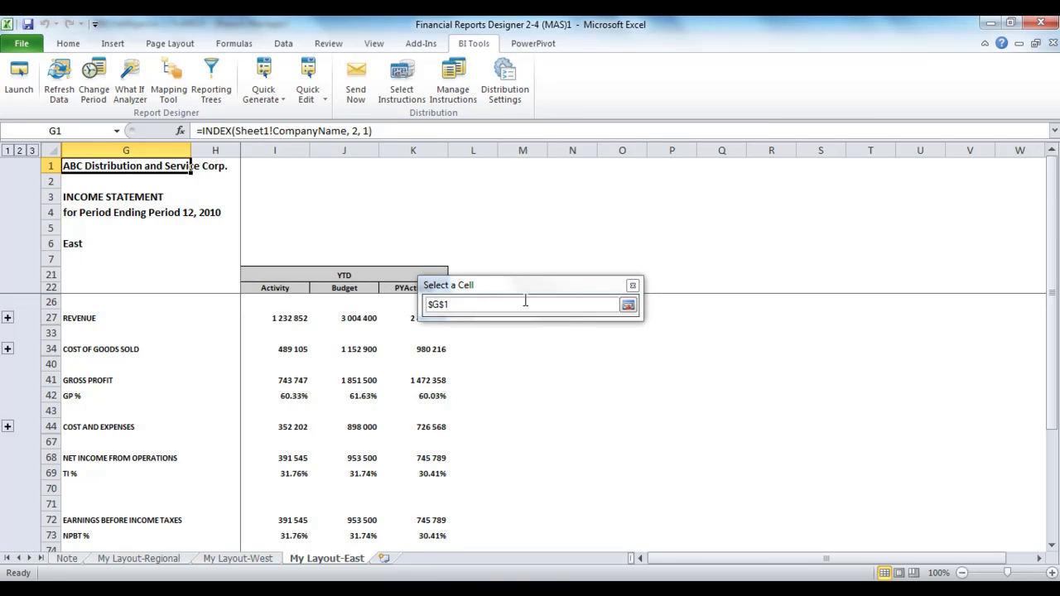
pyautogui.click(628, 305)
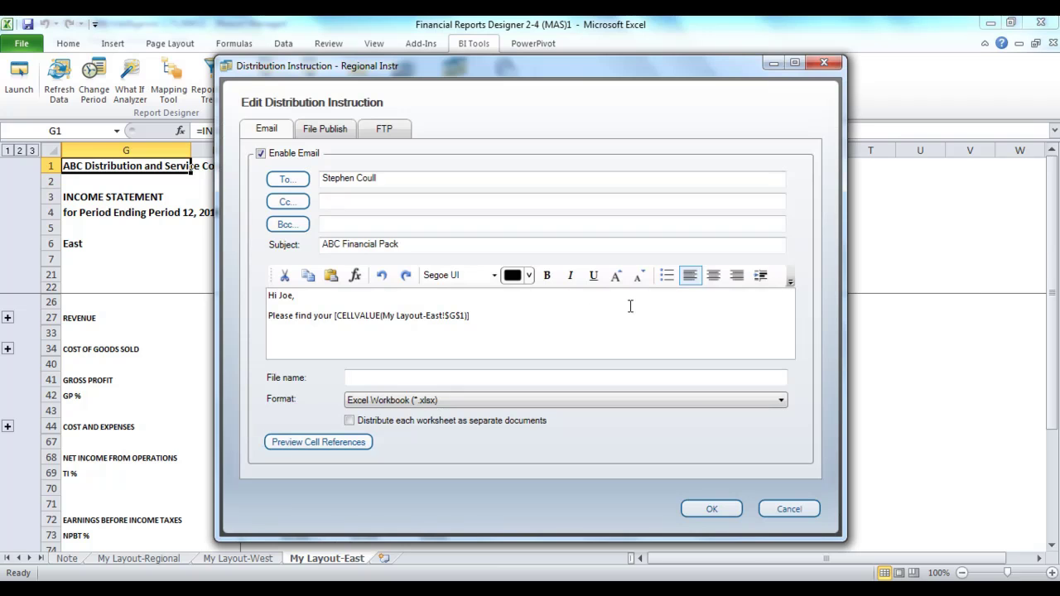
pyautogui.click(494, 315)
pyautogui.click(323, 447)
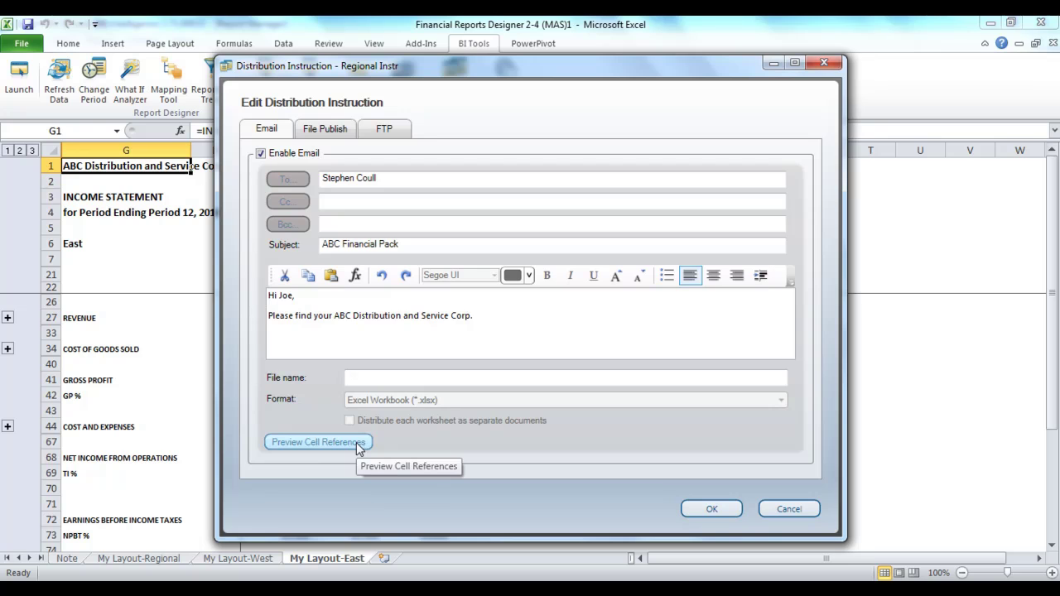
# - Turn off the cell reference preview and finish the email body with "financials attached.", the closing "Regrads," and the sender's first name
pyautogui.click(360, 449)
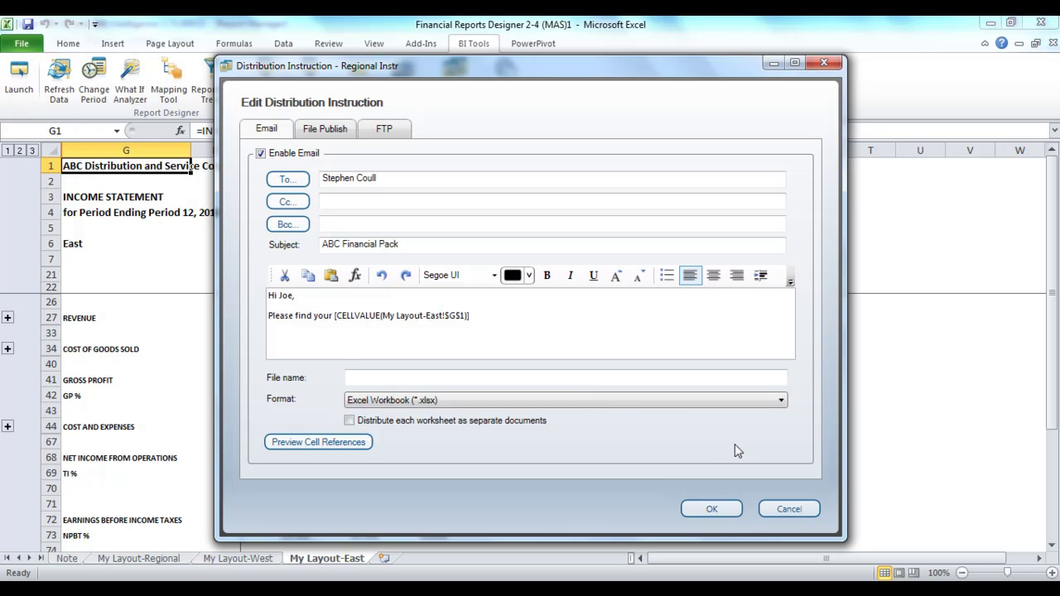
pyautogui.click(365, 443)
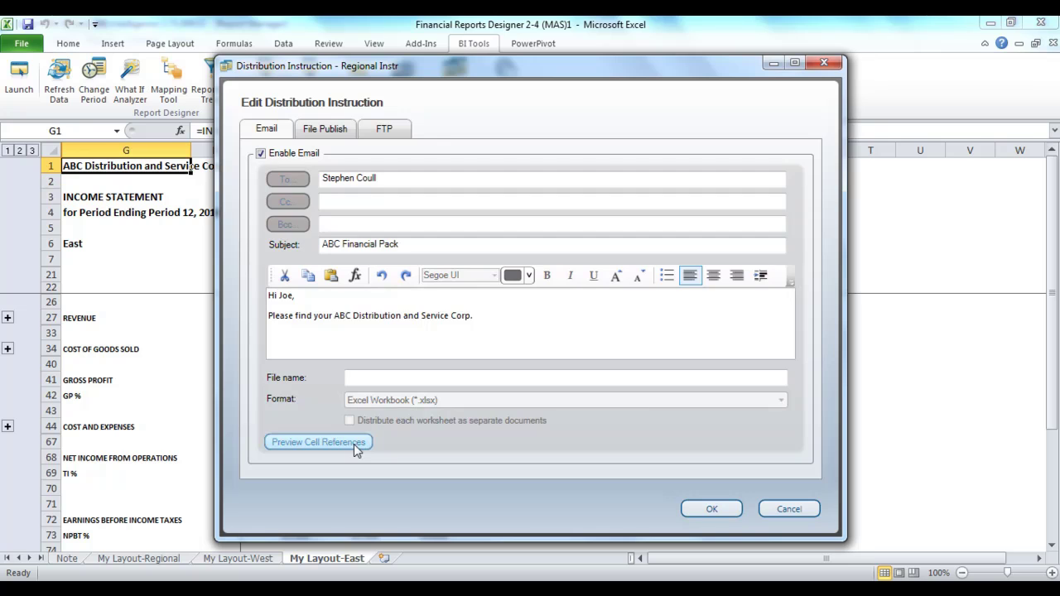
pyautogui.click(351, 443)
pyautogui.write('financials ')
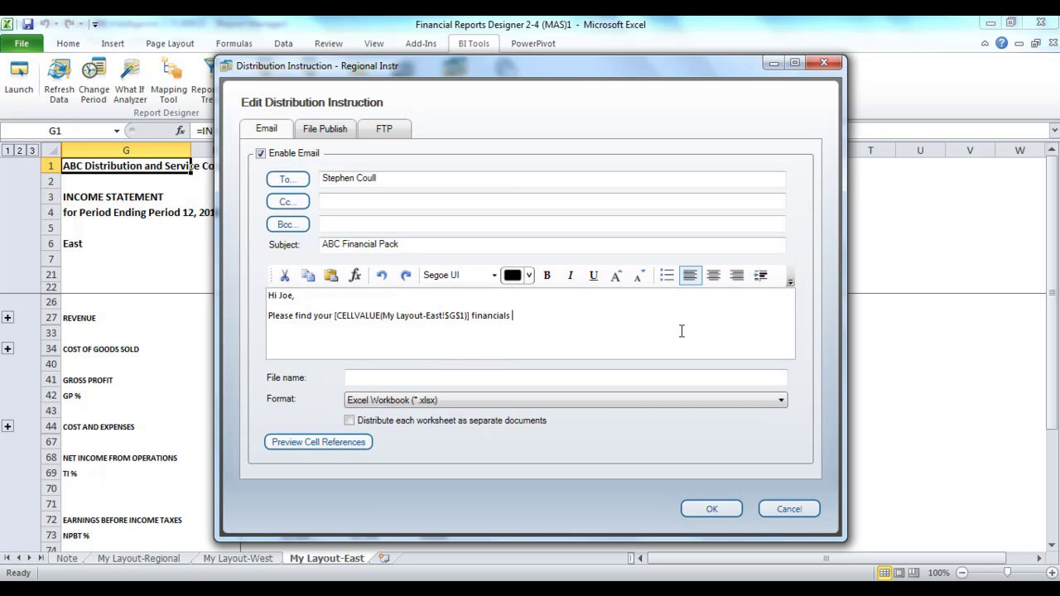
pyautogui.write('attached.')
pyautogui.press('Return')
pyautogui.write('Regrads,')
pyautogui.press('Return')
pyautogui.write('Steve')
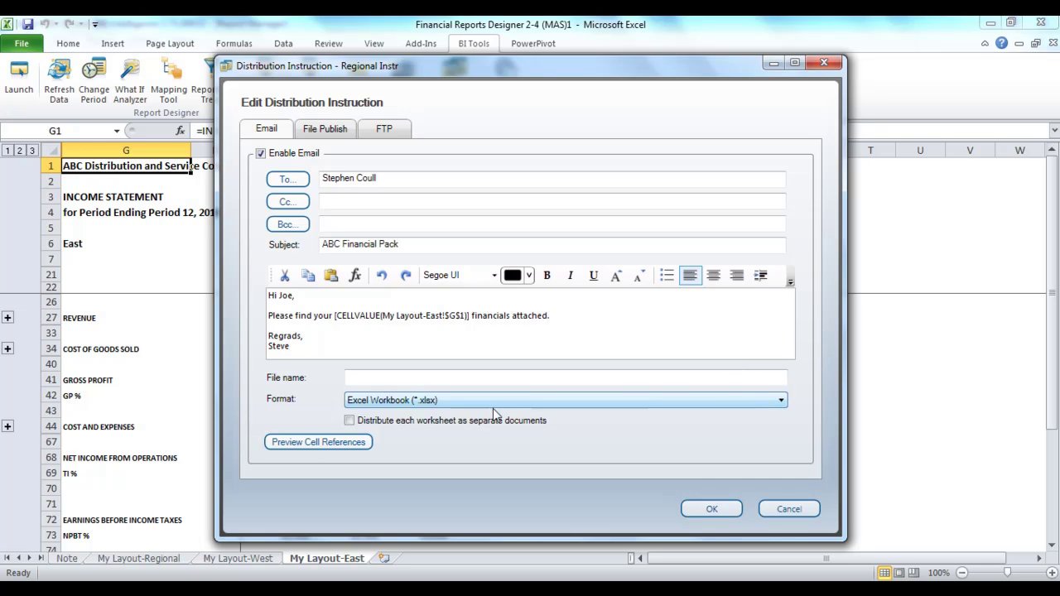
# - Set the email attachment's file name to "Financials for ABC" and its format to PDF (*.pdf)
pyautogui.click(377, 379)
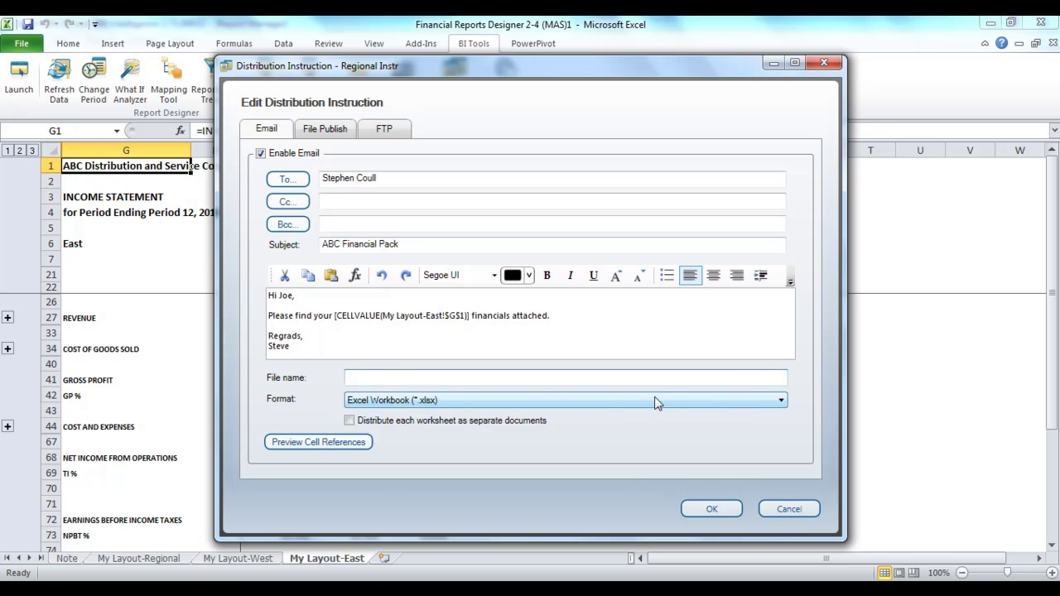
pyautogui.write('Financials for ABC')
pyautogui.click(776, 400)
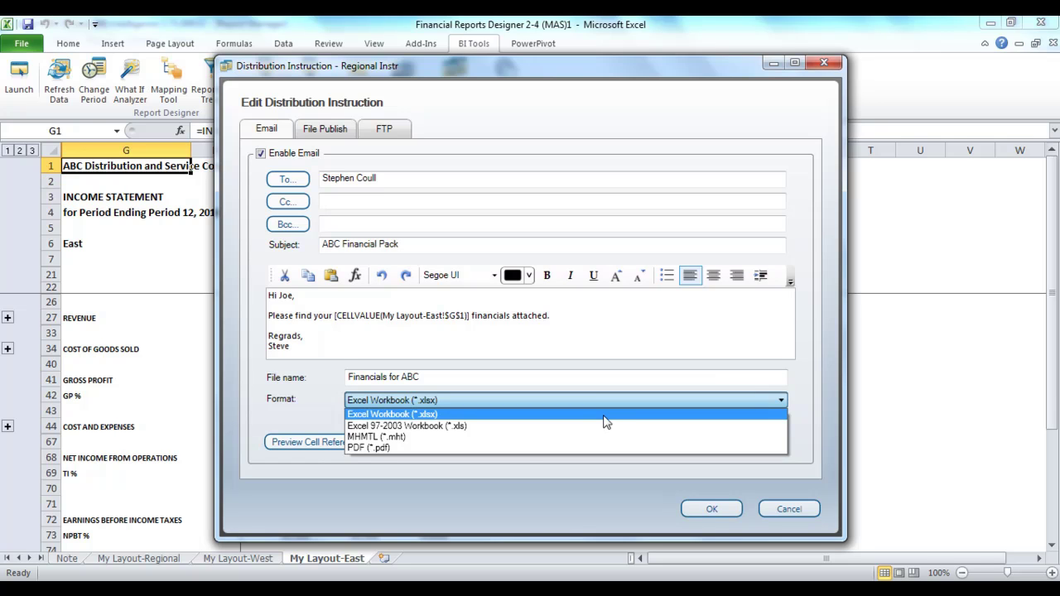
pyautogui.click(563, 448)
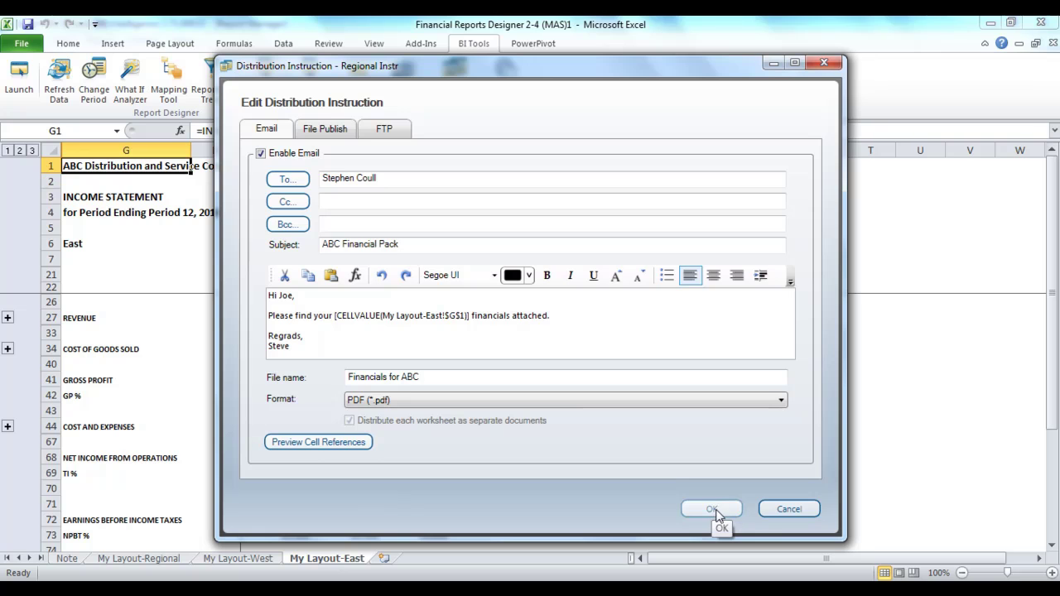
# - Enable file publishing for the distribution instruction and choose the Desktop as the destination folder
pyautogui.click(328, 135)
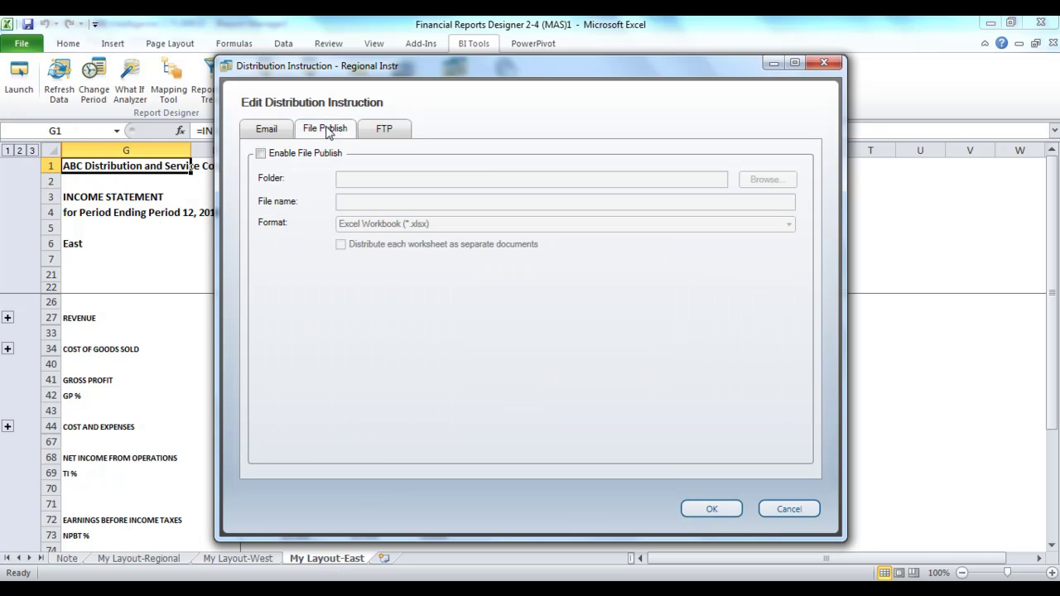
pyautogui.click(261, 153)
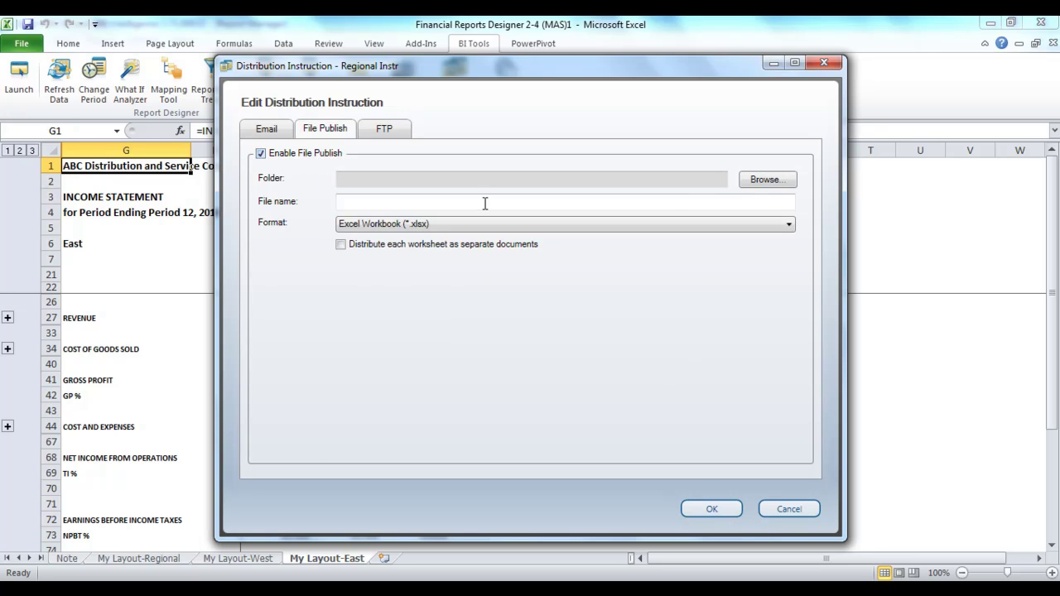
pyautogui.click(766, 179)
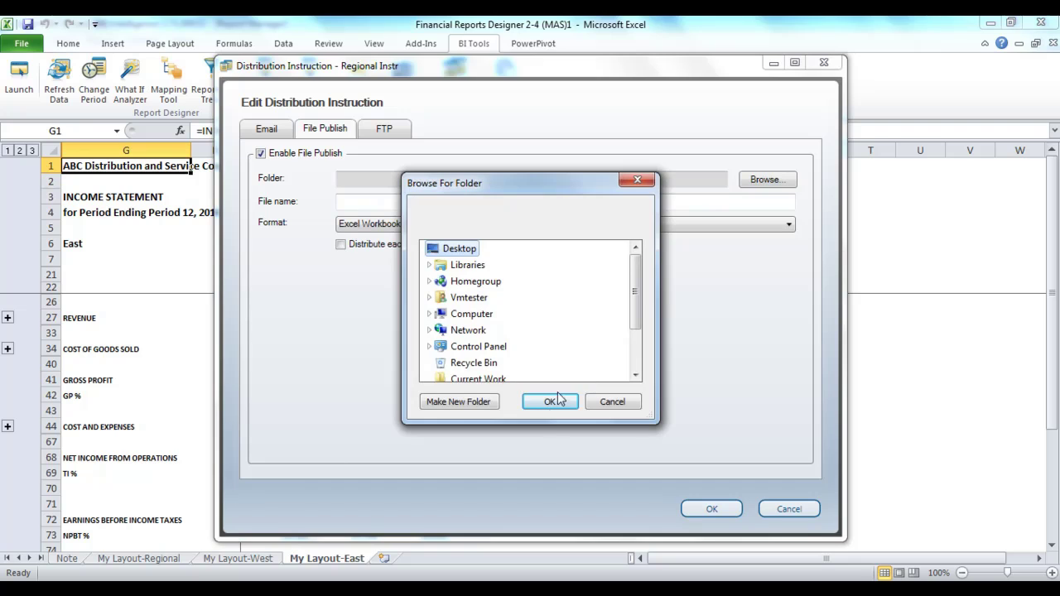
pyautogui.click(557, 401)
# - Set the published file's name to "ABC Financials"
pyautogui.click(424, 201)
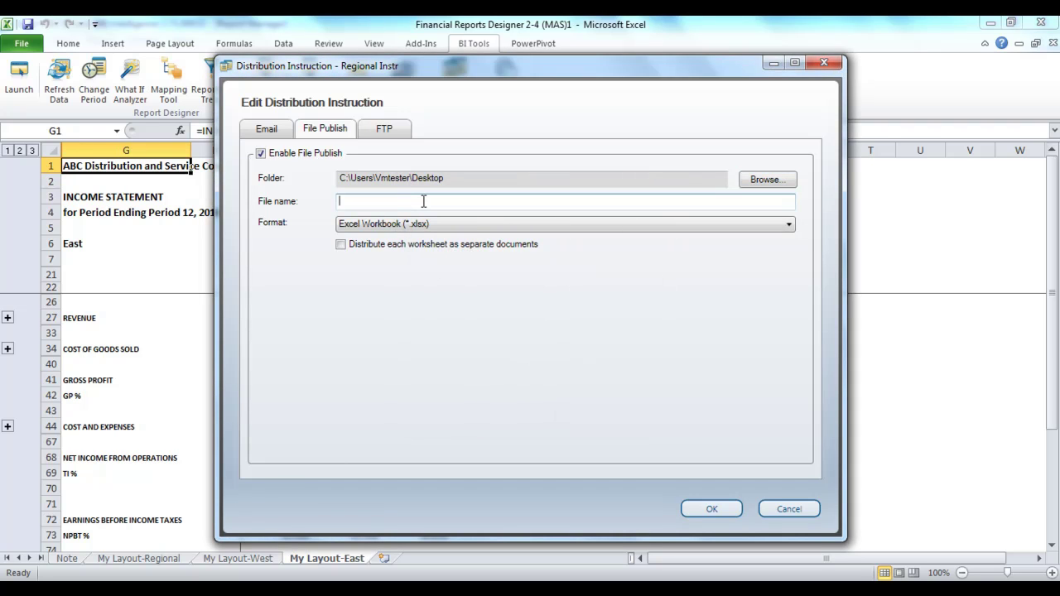
pyautogui.write('ABC FInancials')
pyautogui.click(363, 200)
pyautogui.press('BackSpace')
pyautogui.press('Delete')
pyautogui.write('Fi')
pyautogui.press('BackSpace')
pyautogui.press('BackSpace')
pyautogui.press('BackSpace')
pyautogui.press('BackSpace')
pyautogui.press('BackSpace')
pyautogui.press('BackSpace')
pyautogui.press('BackSpace')
pyautogui.press('BackSpace')
pyautogui.press('BackSpace')
pyautogui.press('BackSpace')
pyautogui.write('inancials')
# - Publish each worksheet as a separate document in Excel Workbook (*.xlsx) format and save the distribution instruction
pyautogui.click(340, 245)
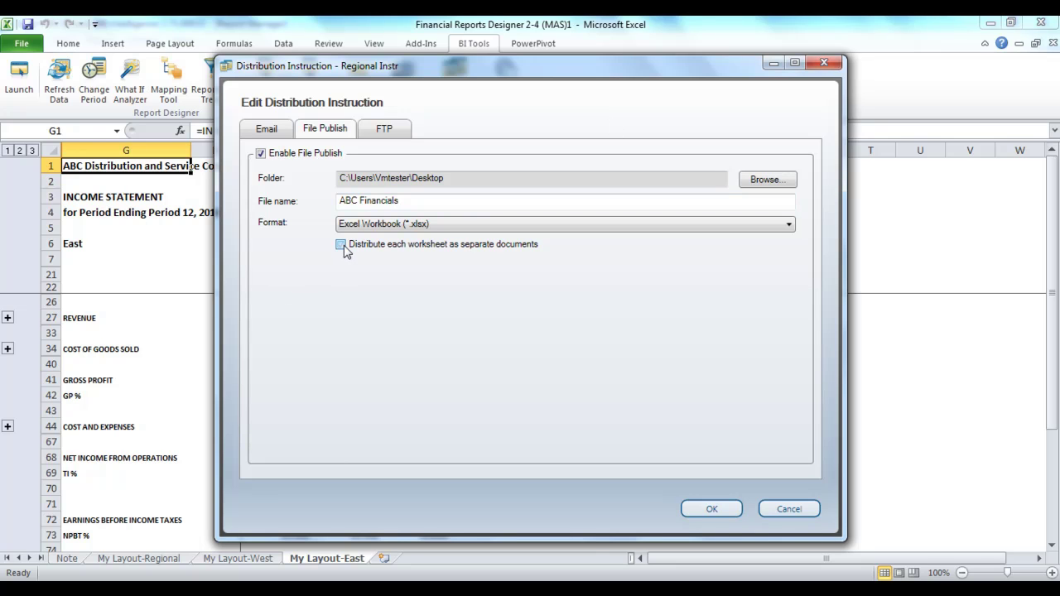
pyautogui.click(789, 228)
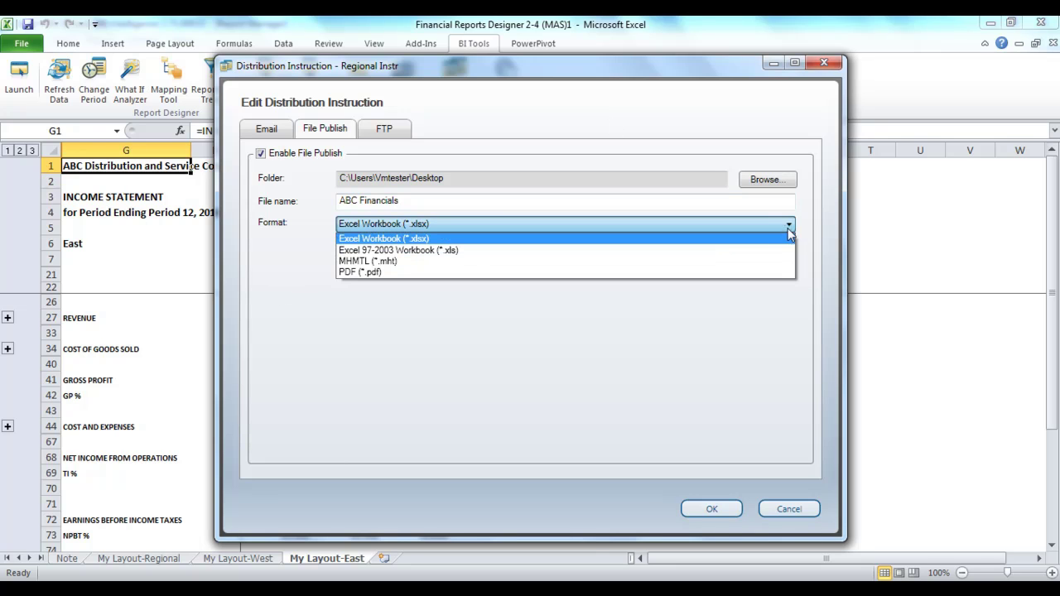
pyautogui.click(485, 238)
pyautogui.click(722, 512)
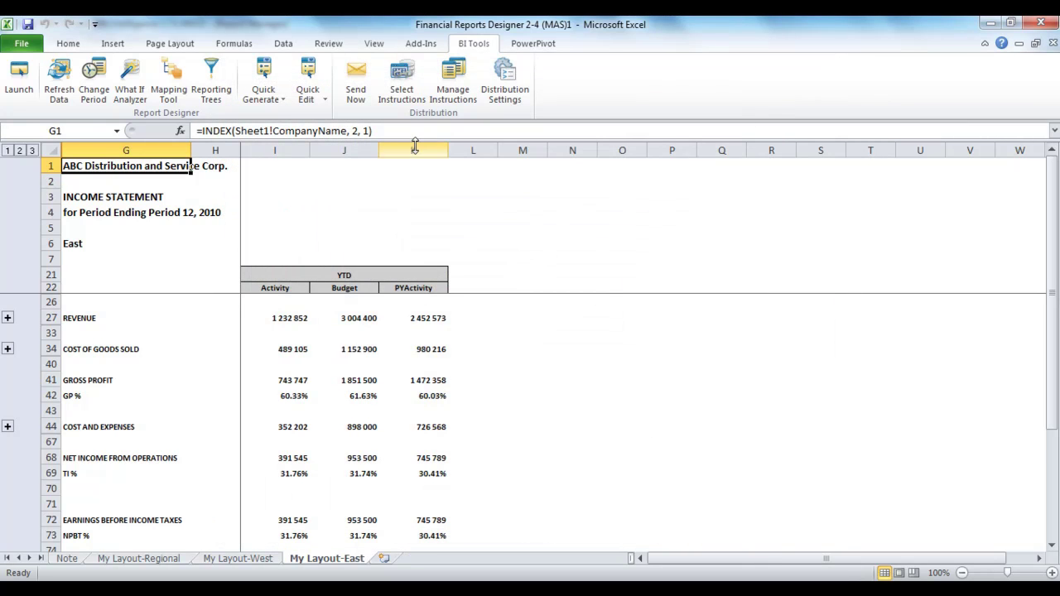
# - Link Regional Instr to the workbook for the My Layout-Regional, My Layout-West and My Layout-East worksheets, and send the distribution
pyautogui.click(403, 83)
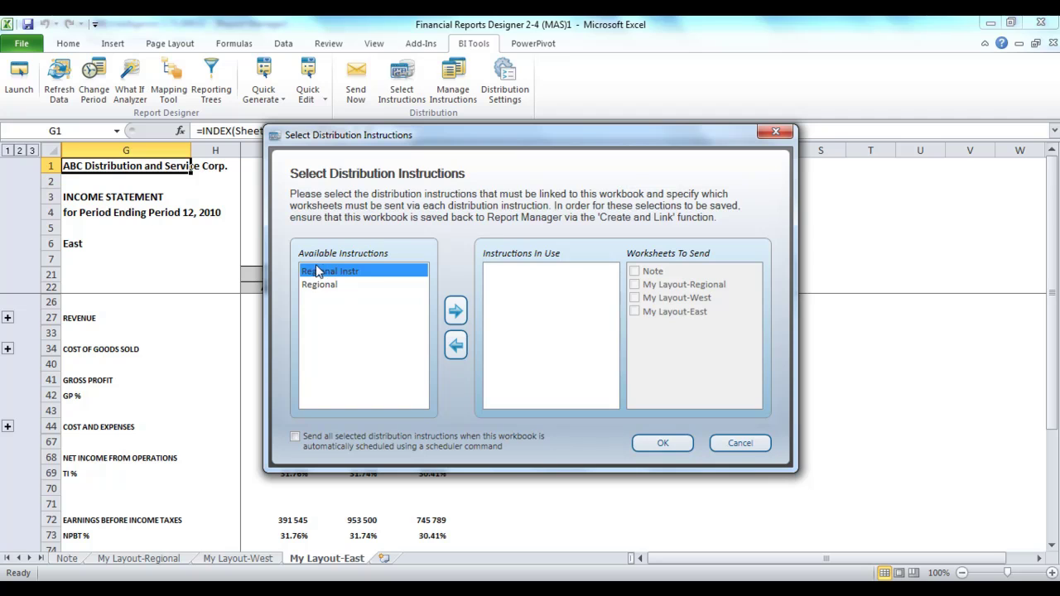
pyautogui.click(456, 311)
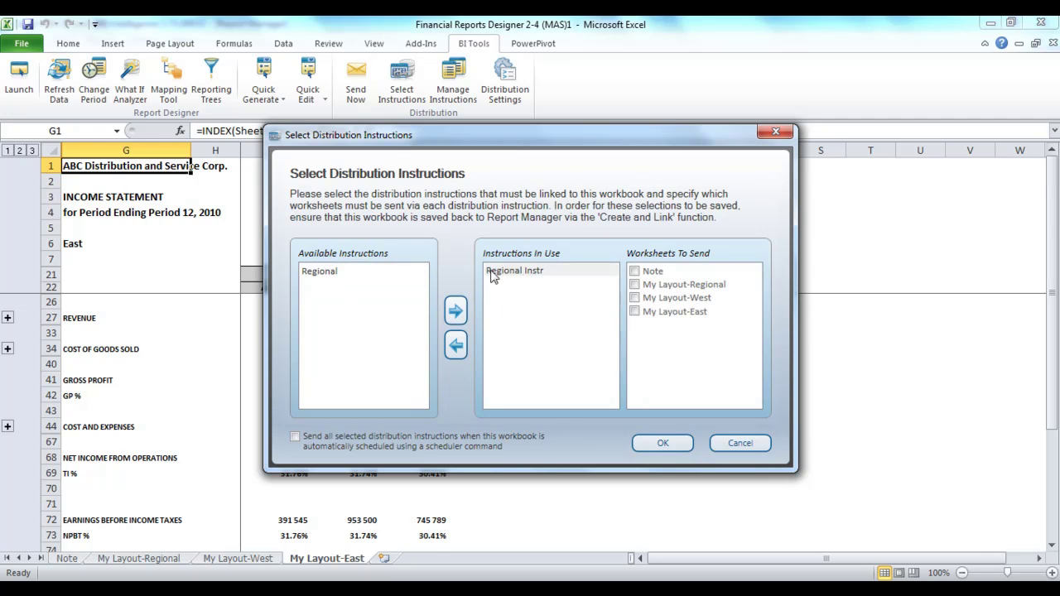
pyautogui.click(634, 285)
pyautogui.click(634, 298)
pyautogui.click(635, 312)
pyautogui.click(665, 444)
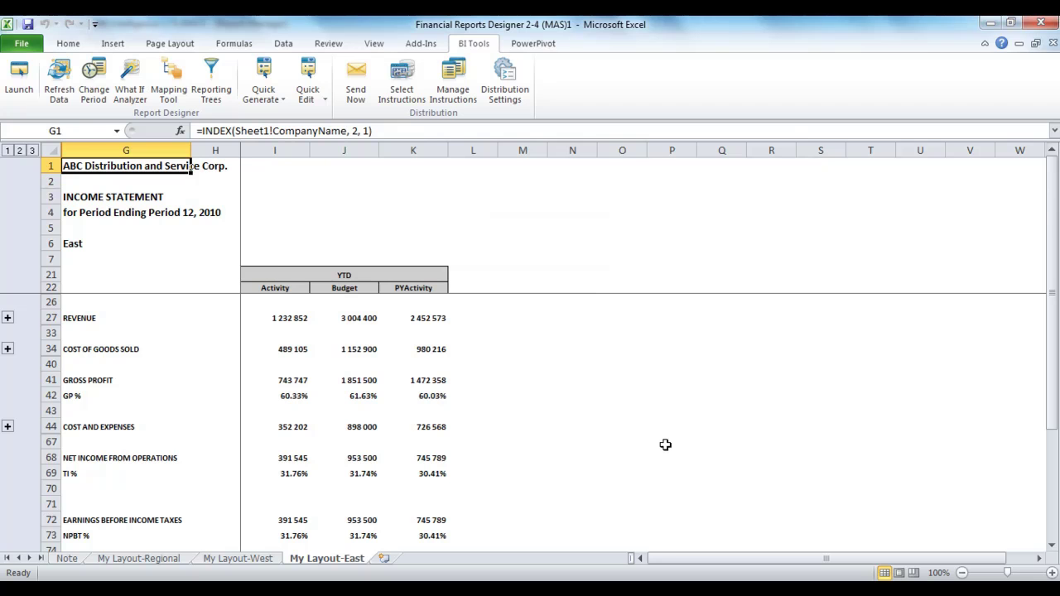
pyautogui.click(358, 87)
# - View the distribution instructions available for the Regional unit of the ABC Corporate reporting tree, leaving the tree unchanged
pyautogui.click(212, 83)
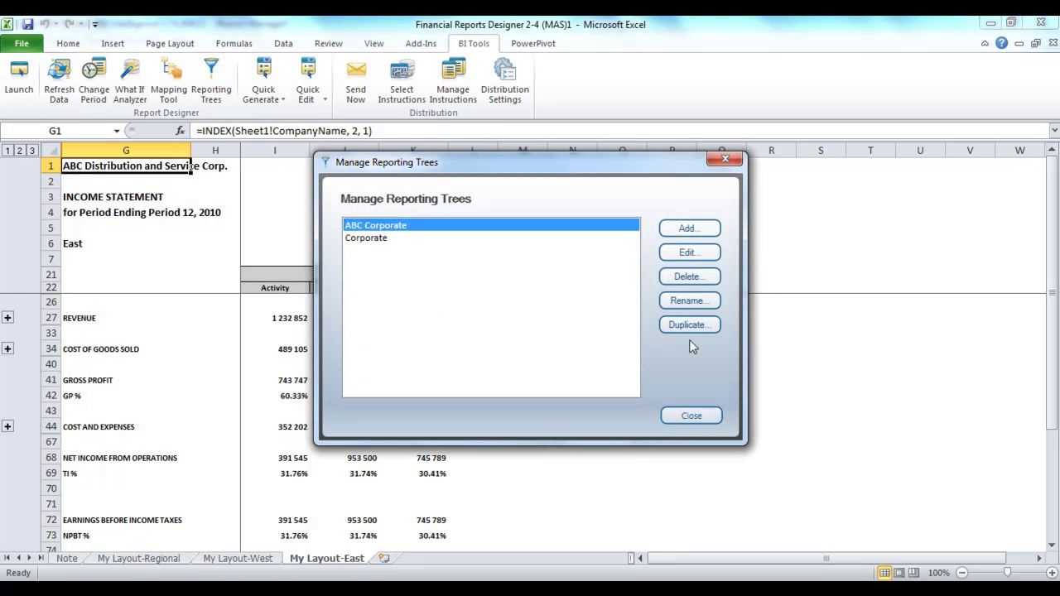
pyautogui.click(701, 254)
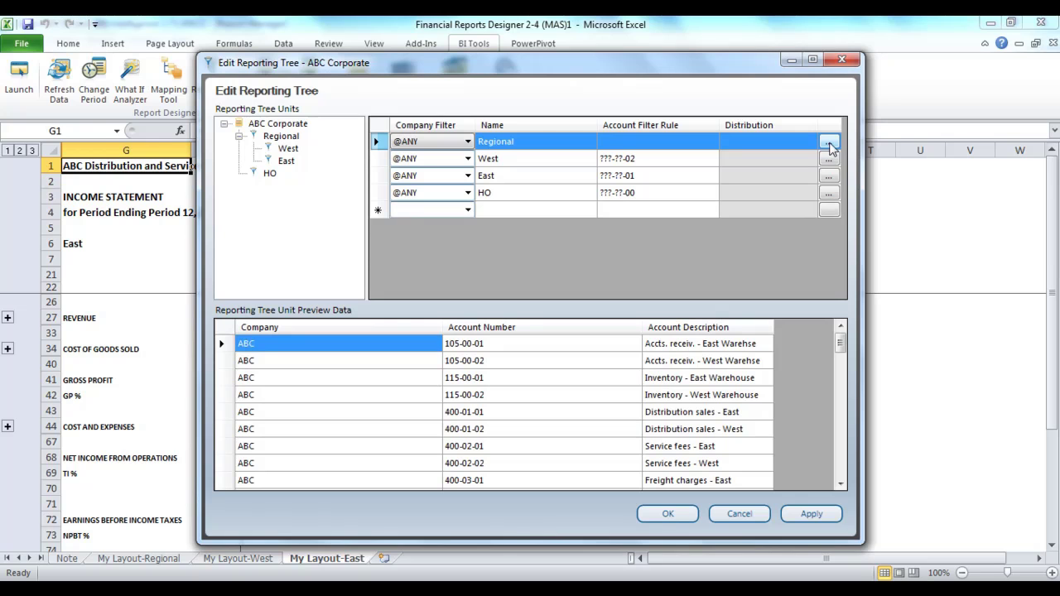
pyautogui.click(829, 144)
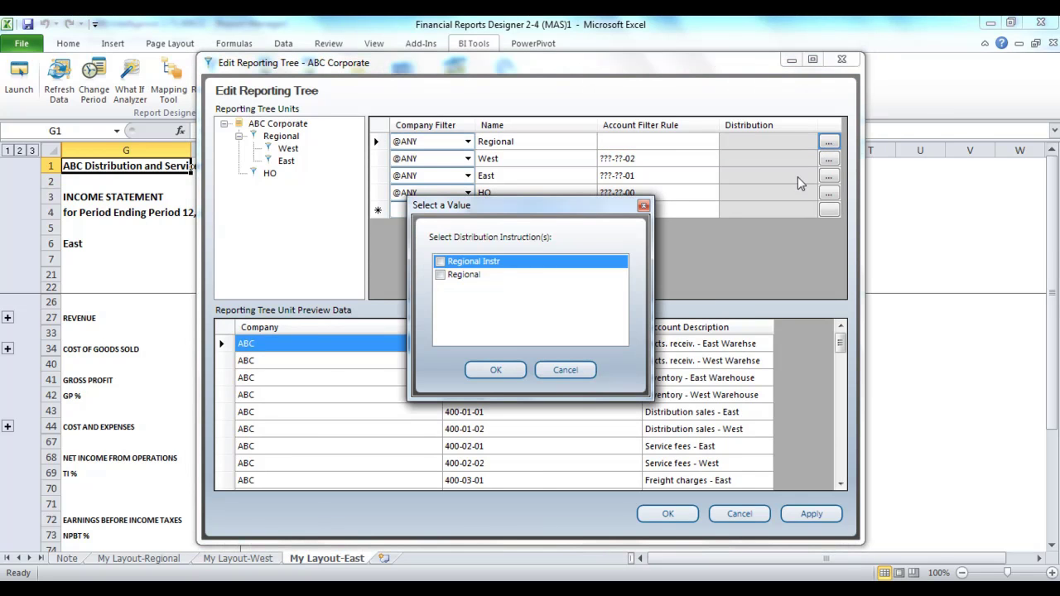
pyautogui.click(579, 370)
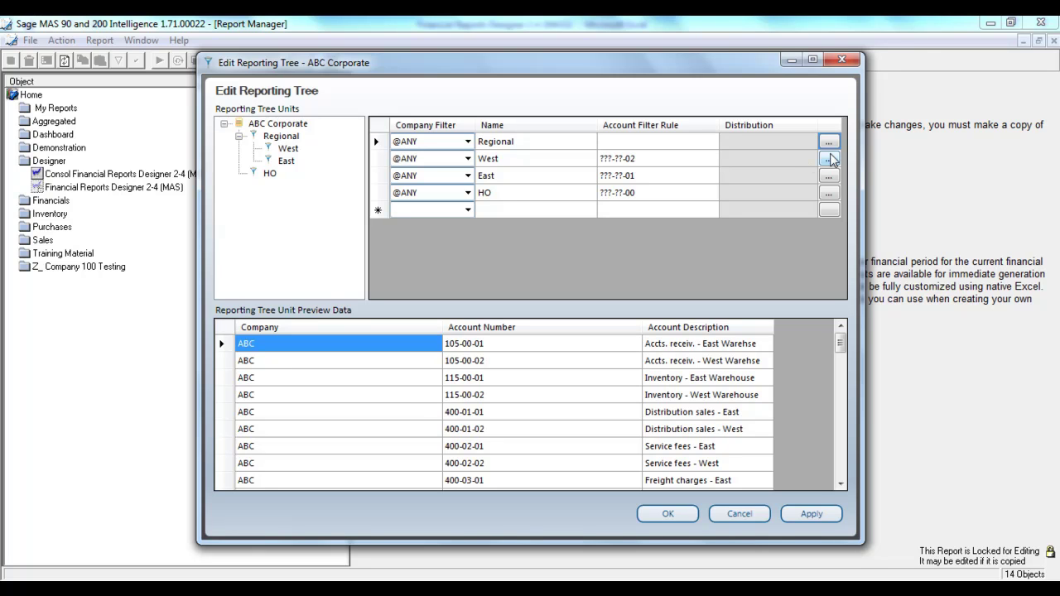
pyautogui.click(745, 514)
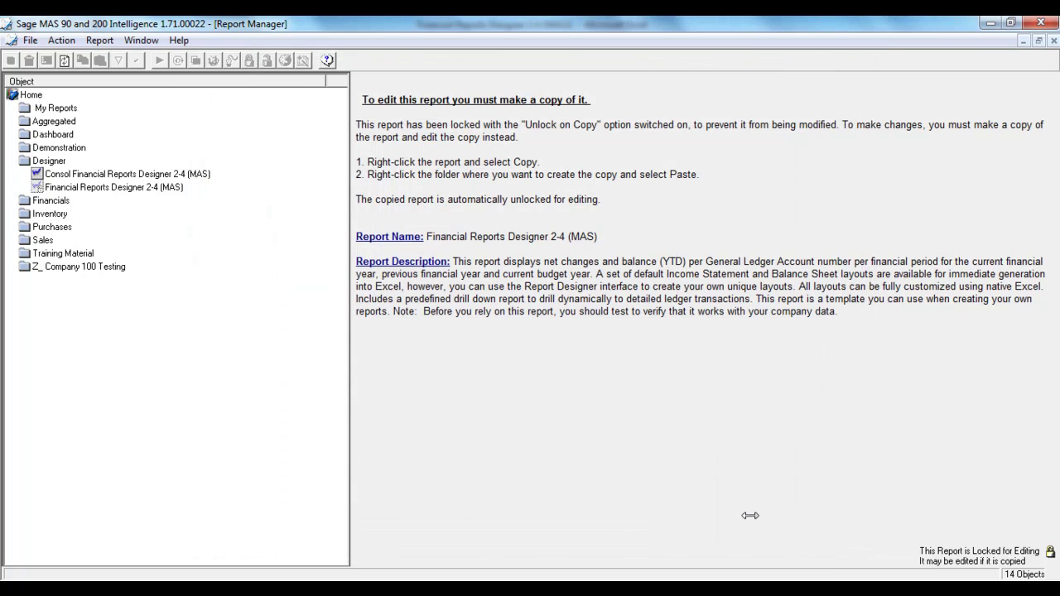
# - Switch to Outlook, dismiss the Sage MAS 90 and 200 Intelligence login, and open the received ABC Financial Pack email
pyautogui.click(988, 26)
pyautogui.click(989, 25)
pyautogui.click(988, 23)
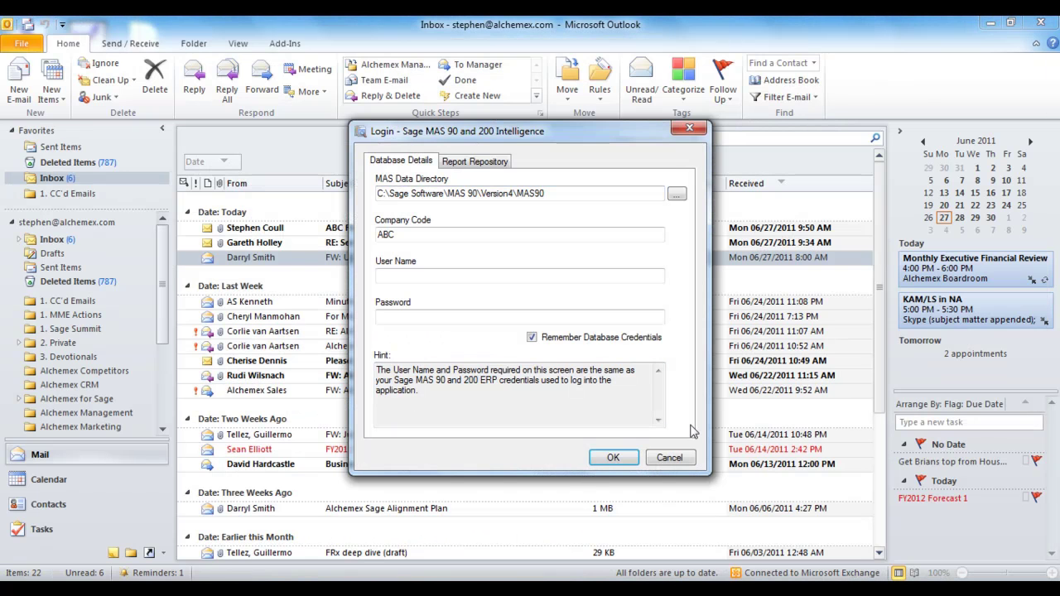
pyautogui.click(683, 458)
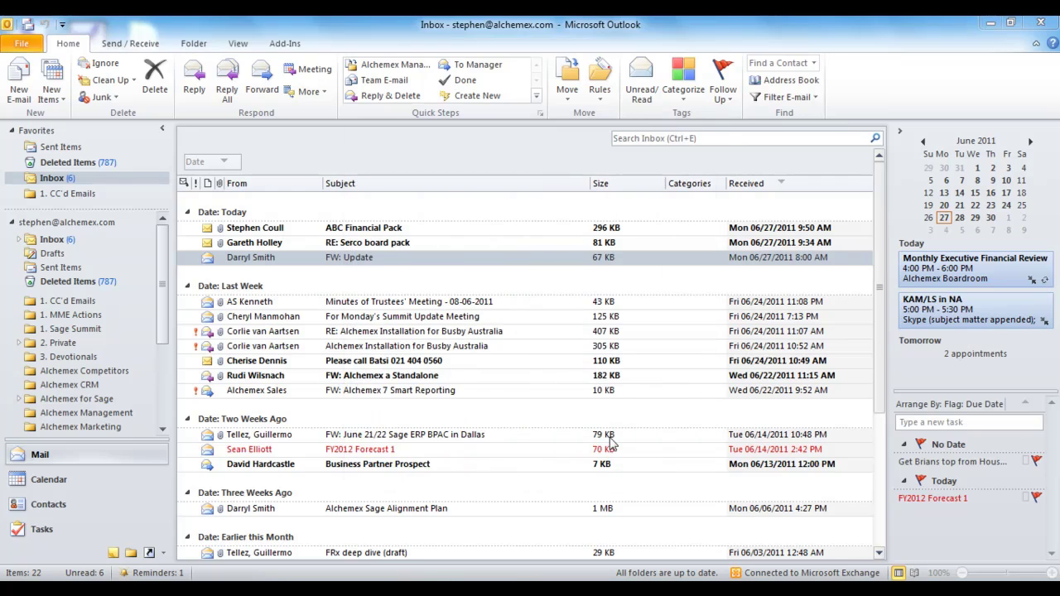
pyautogui.doubleClick(274, 229)
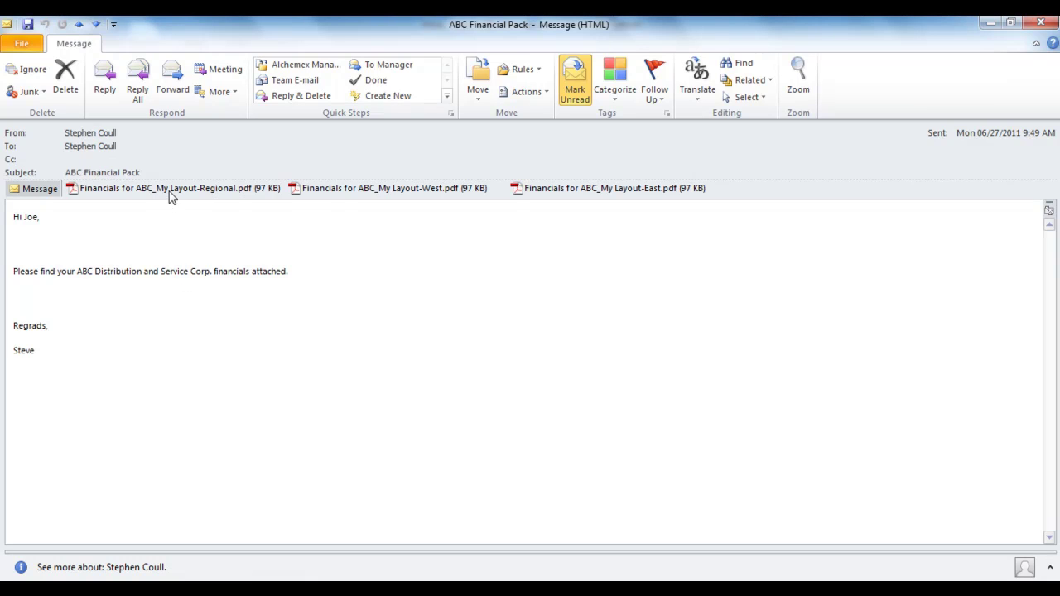
# - Review the attached "Financials for ABC_My Layout-Regional.pdf" from top to bottom and close it
pyautogui.doubleClick(132, 201)
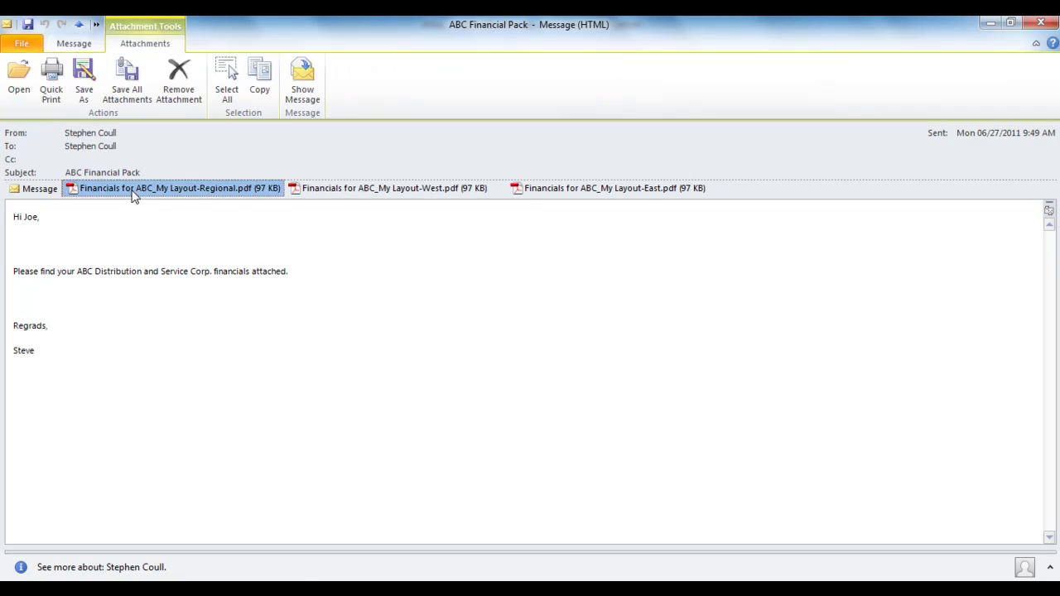
pyautogui.scroll(-10, 768, 208)
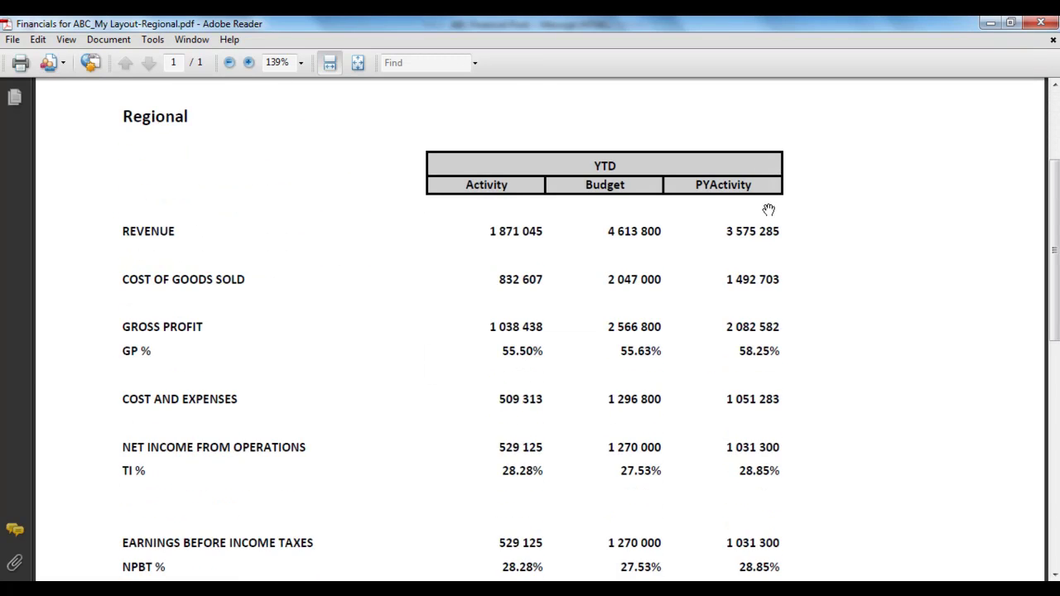
pyautogui.scroll(10, 763, 208)
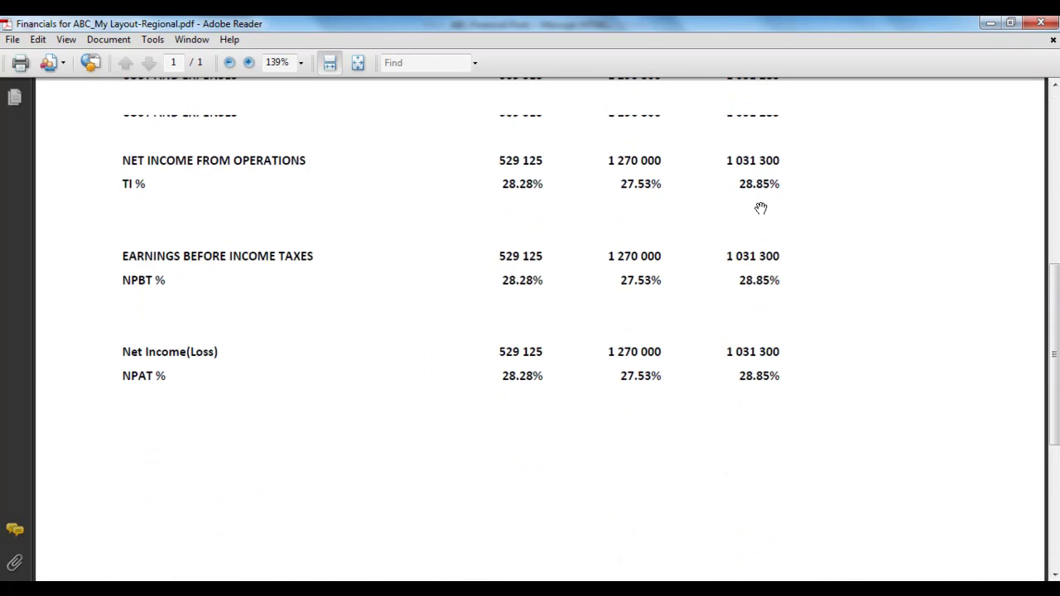
pyautogui.click(1049, 24)
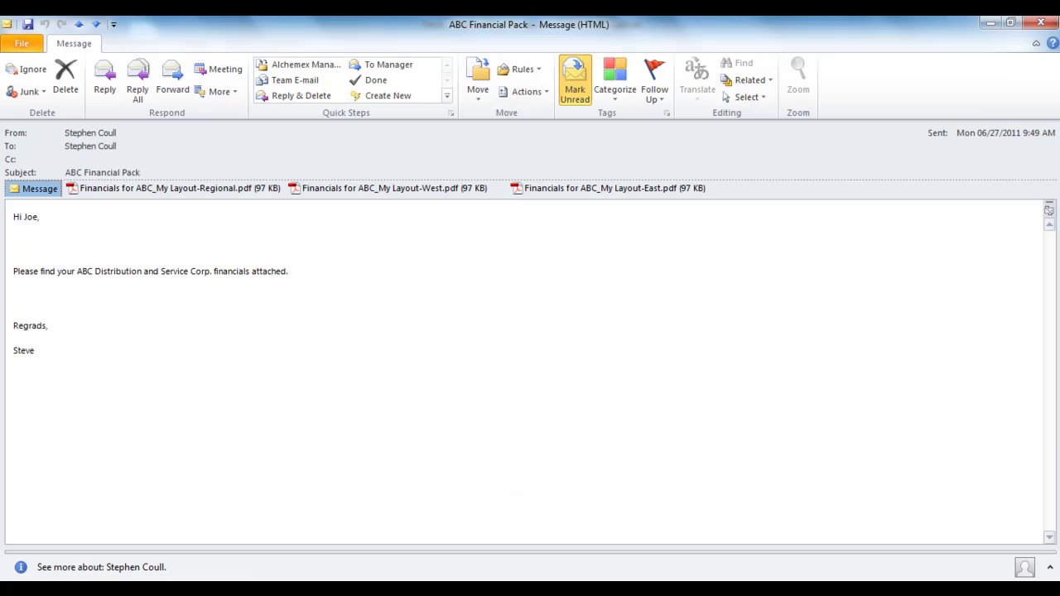
# - Switch from the mail windows to the desktop and move the three published ABC Financials workbooks to its empty area
pyautogui.click(990, 25)
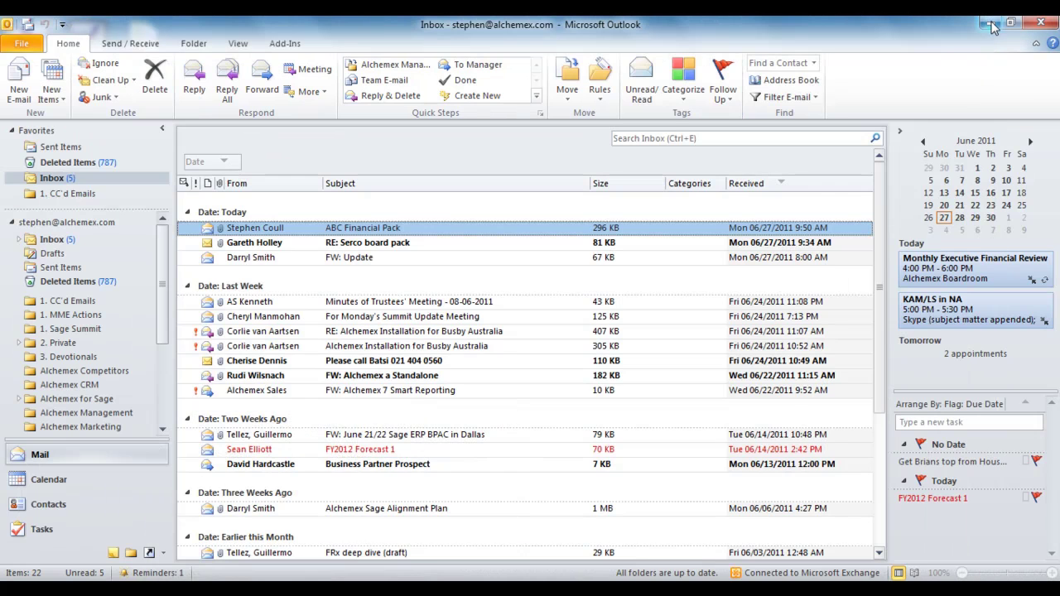
pyautogui.click(993, 27)
pyautogui.moveTo(16, 468); pyautogui.dragTo(212, 478)
pyautogui.moveTo(112, 466); pyautogui.dragTo(332, 480)
pyautogui.moveTo(29, 530); pyautogui.dragTo(439, 546)
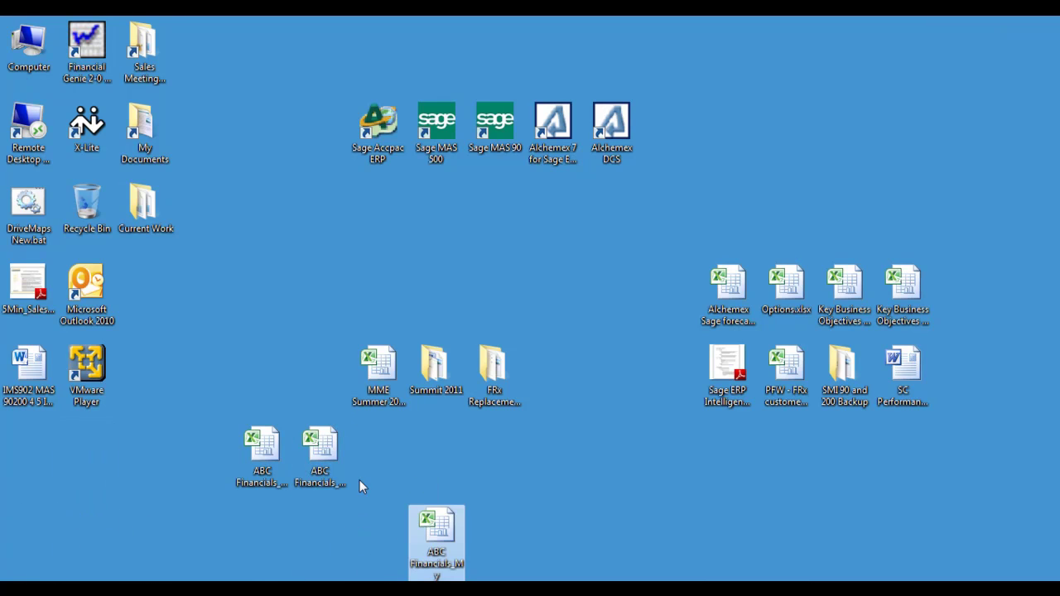
# - Open the published My Layout-Regional workbook from the desktop, check its income statement heading, and close it
pyautogui.click(265, 473)
pyautogui.doubleClick(265, 474)
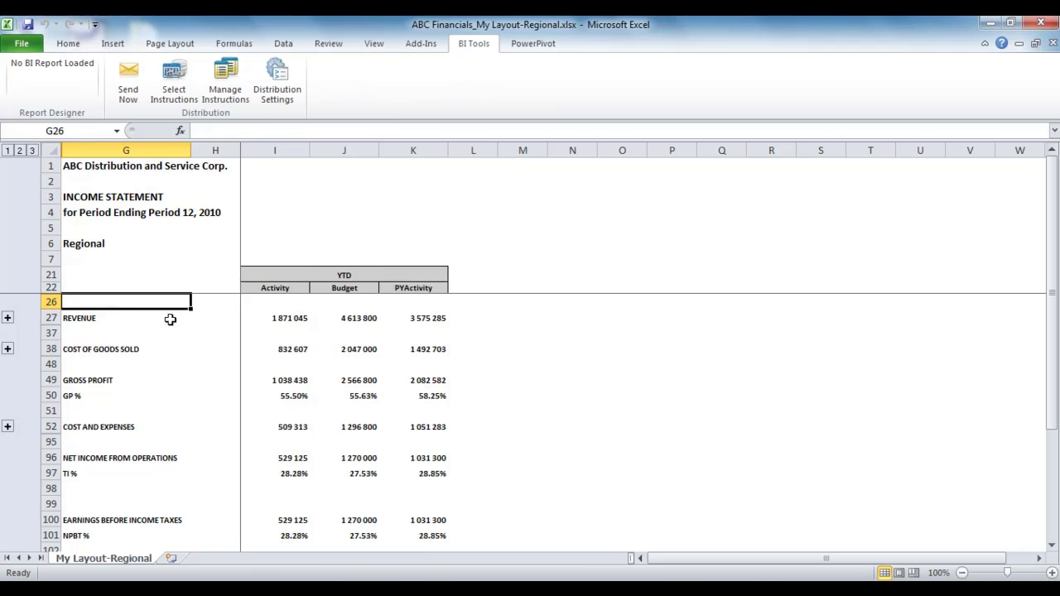
pyautogui.click(149, 215)
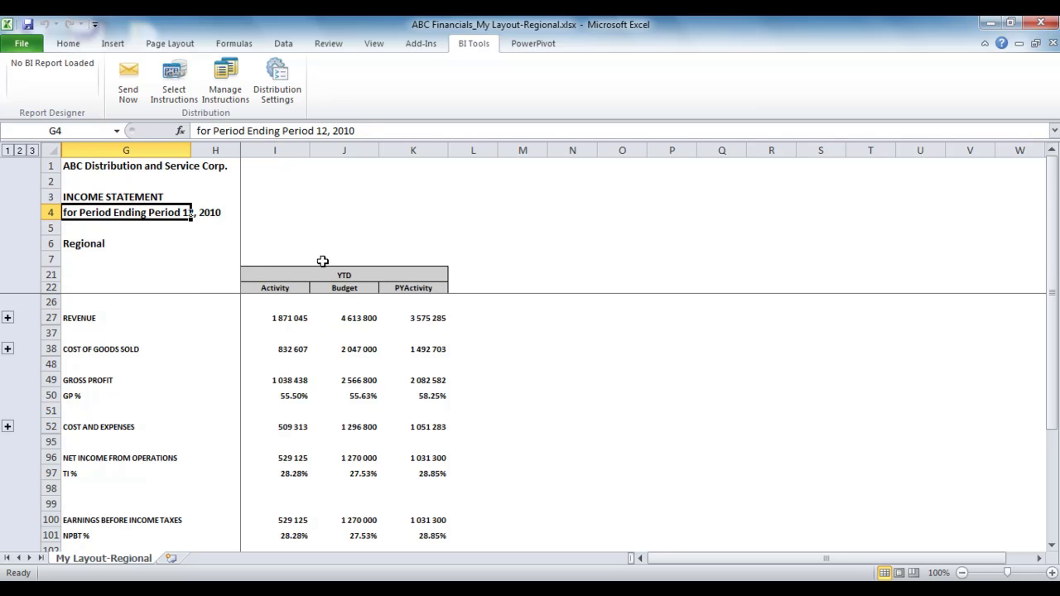
pyautogui.click(1044, 23)
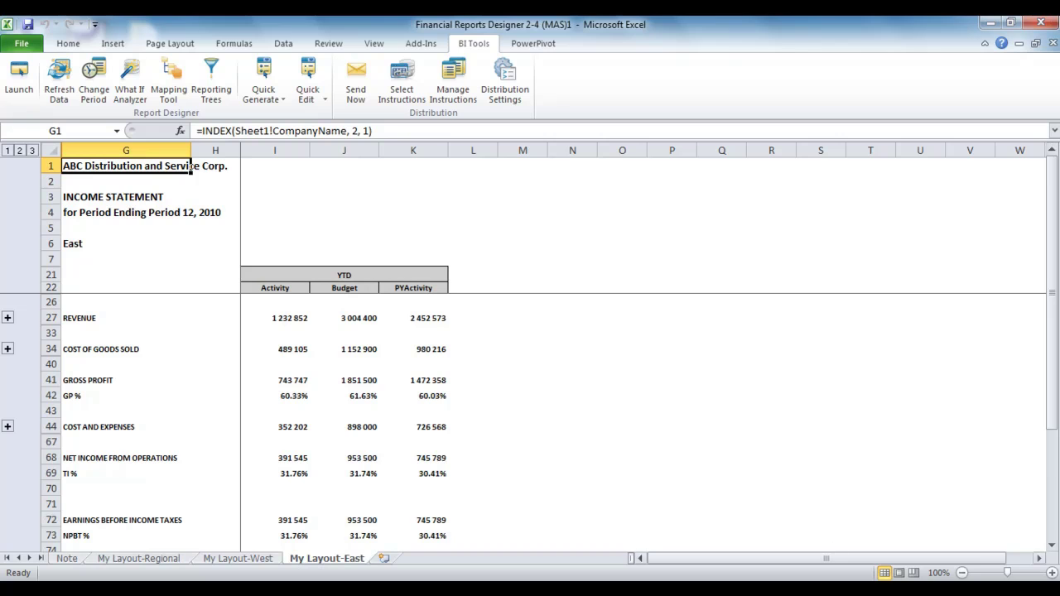